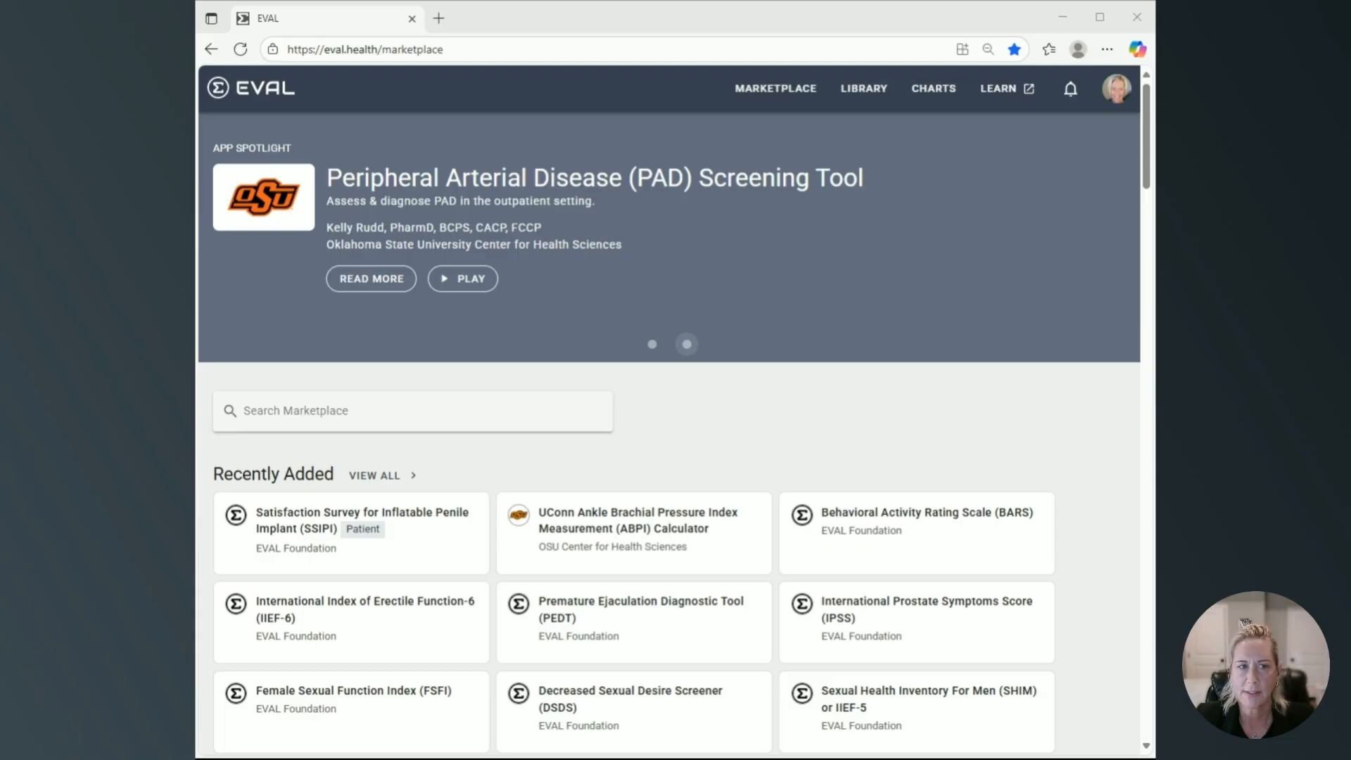
Step: View the account menu briefly and go to the Charts page that holds the patient panels
left_click(1116, 89)
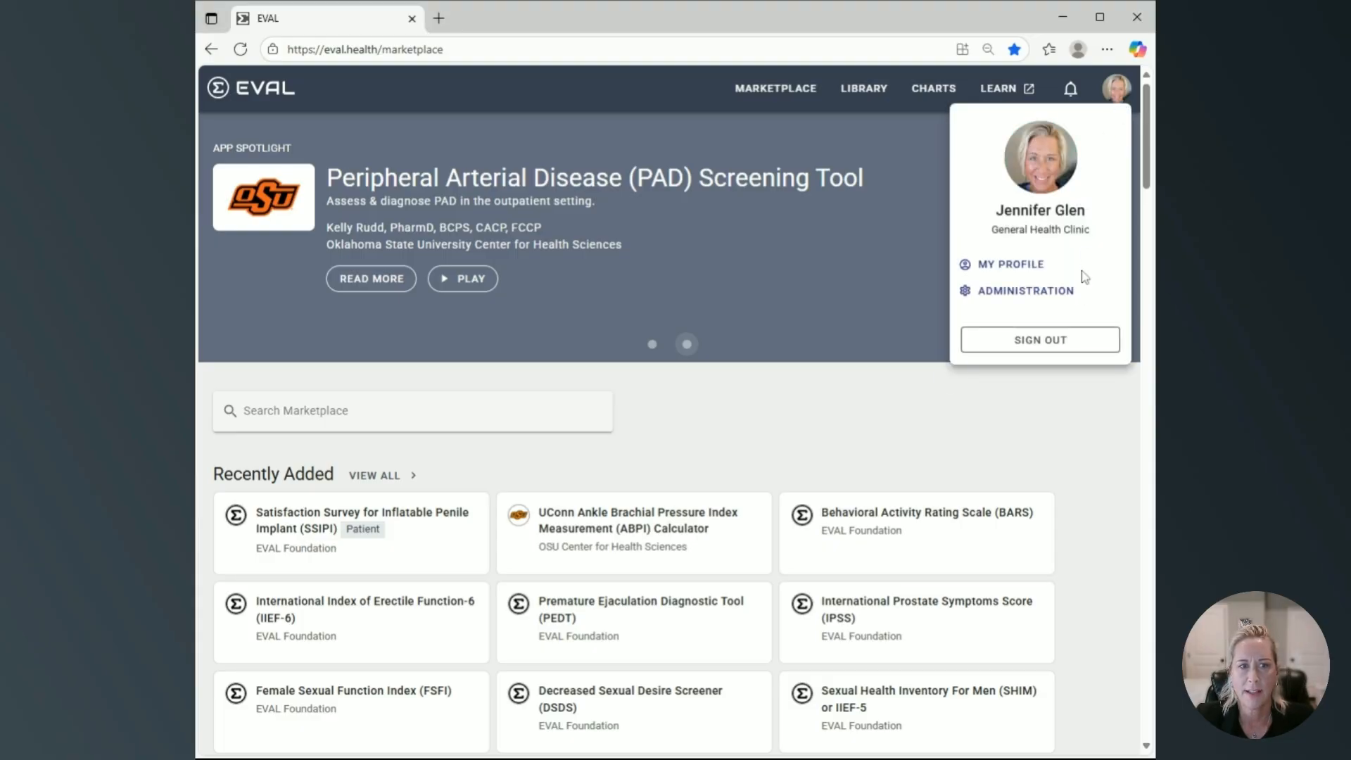
left_click(908, 265)
left_click(936, 98)
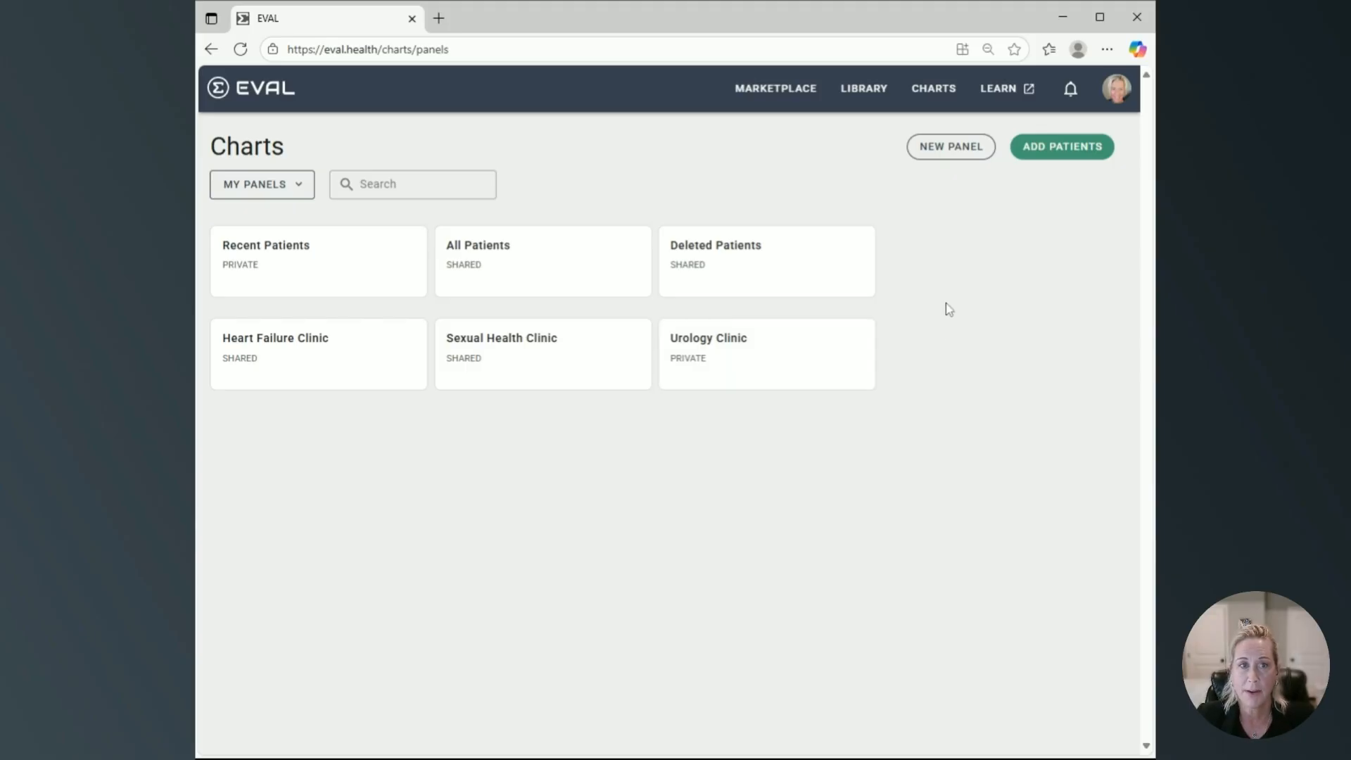
Step: Create a private panel named Primary Care with ErecTrack as its default app
left_click(946, 156)
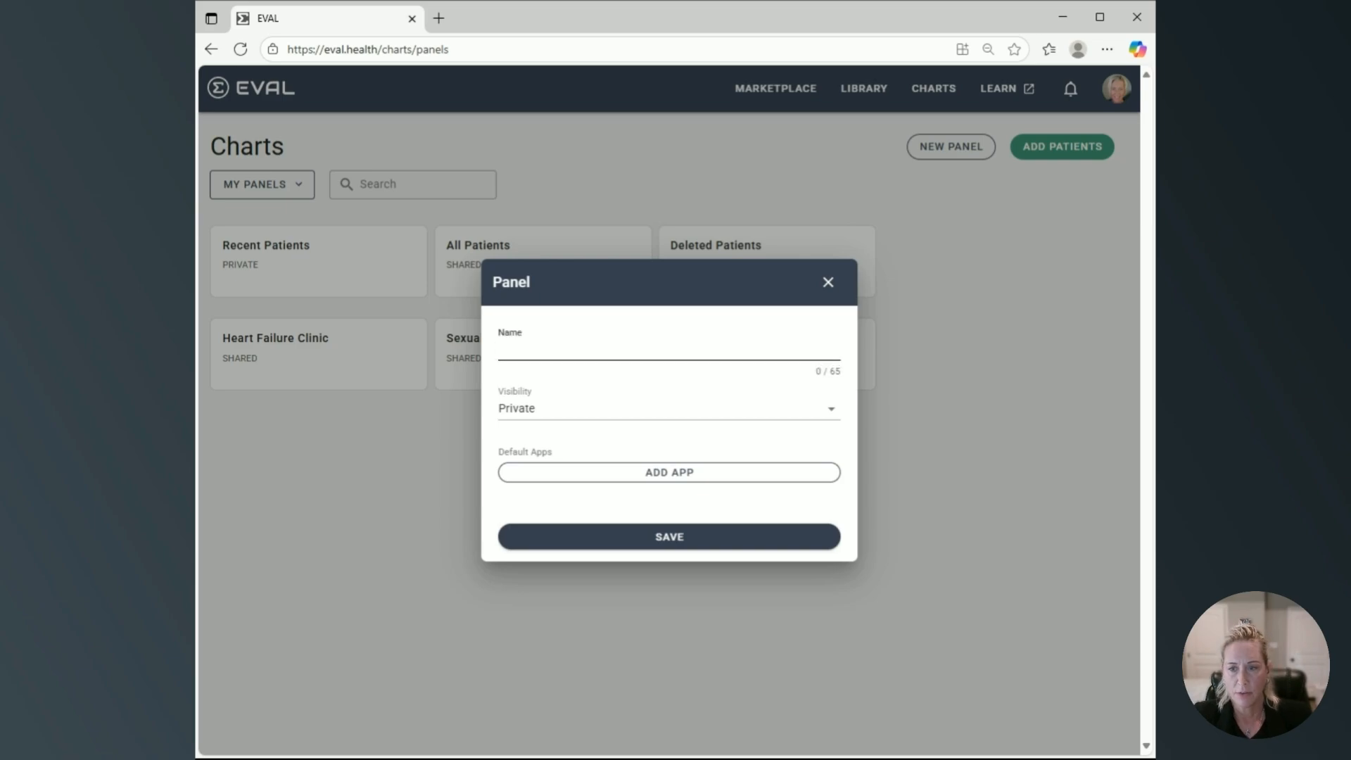
type("Primary Care")
left_click(686, 478)
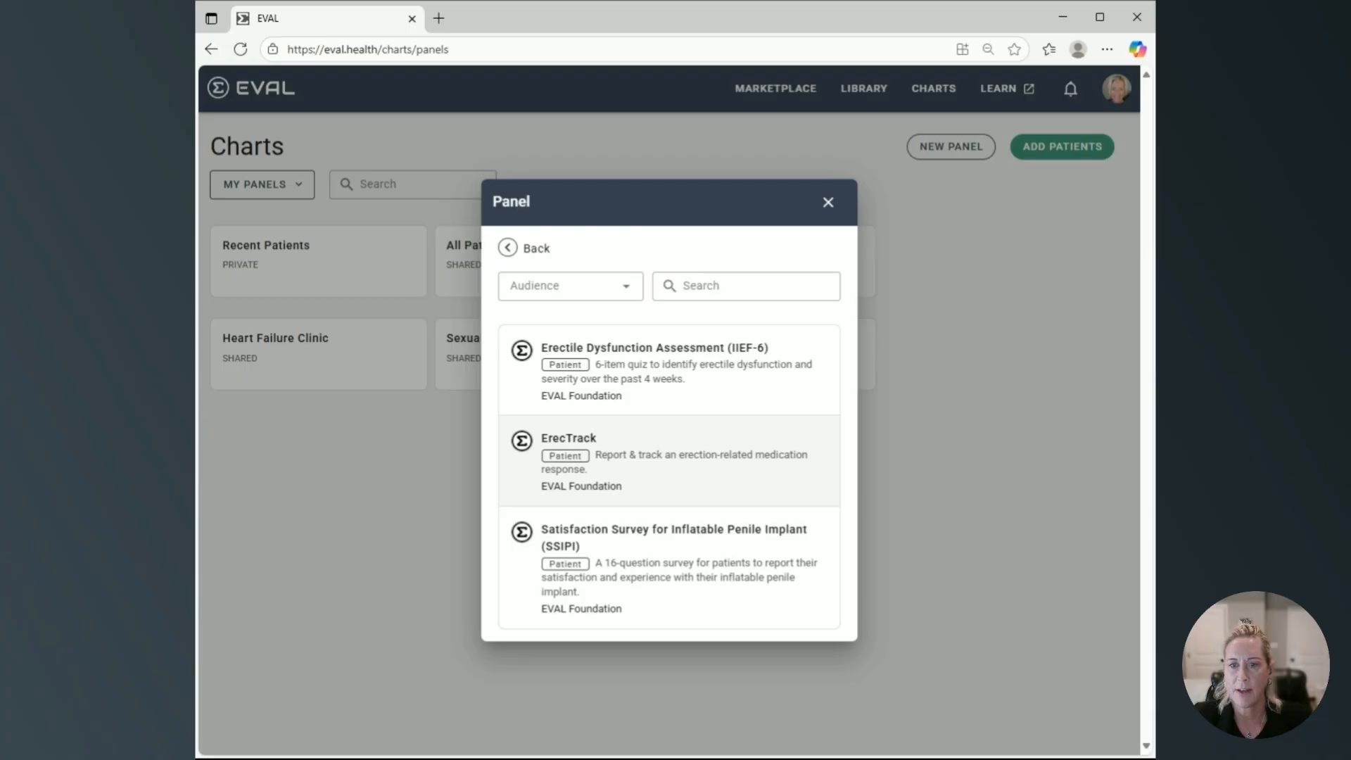
left_click(635, 476)
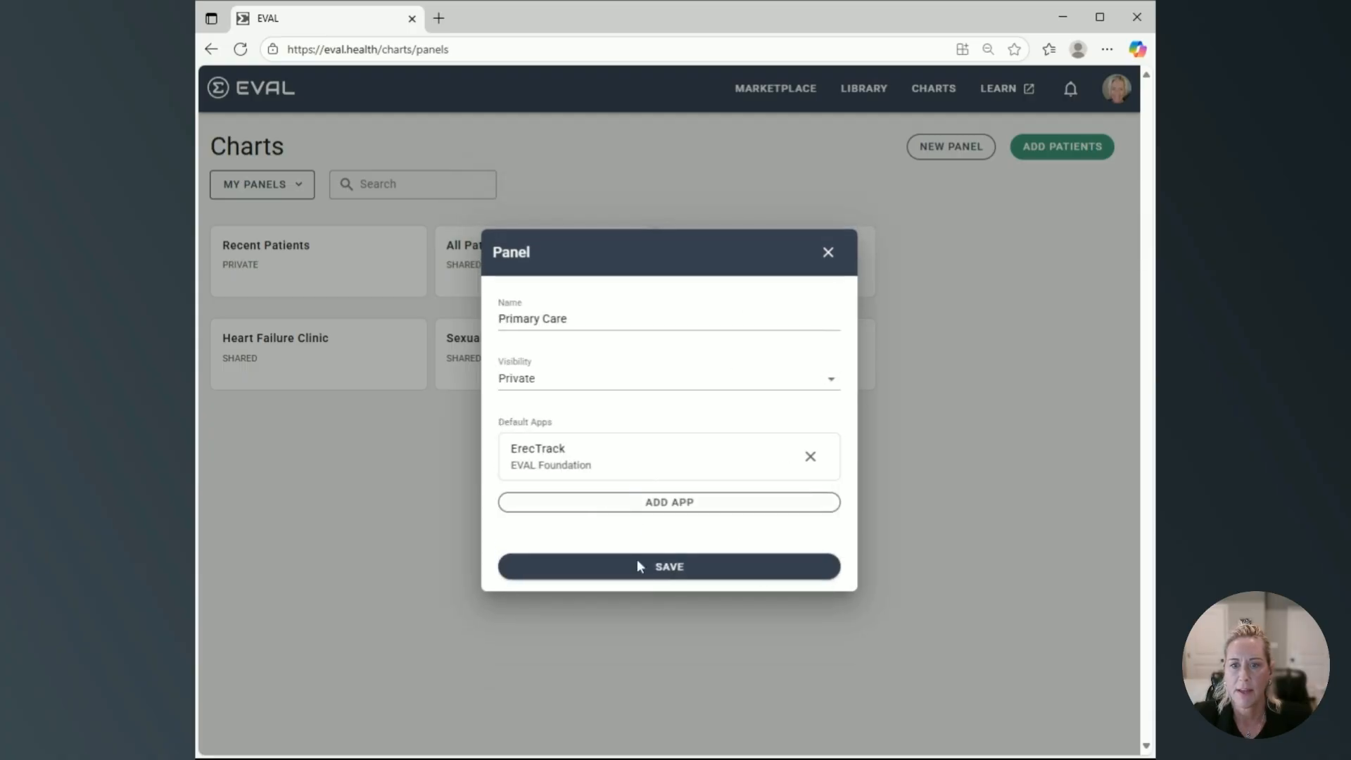
left_click(662, 573)
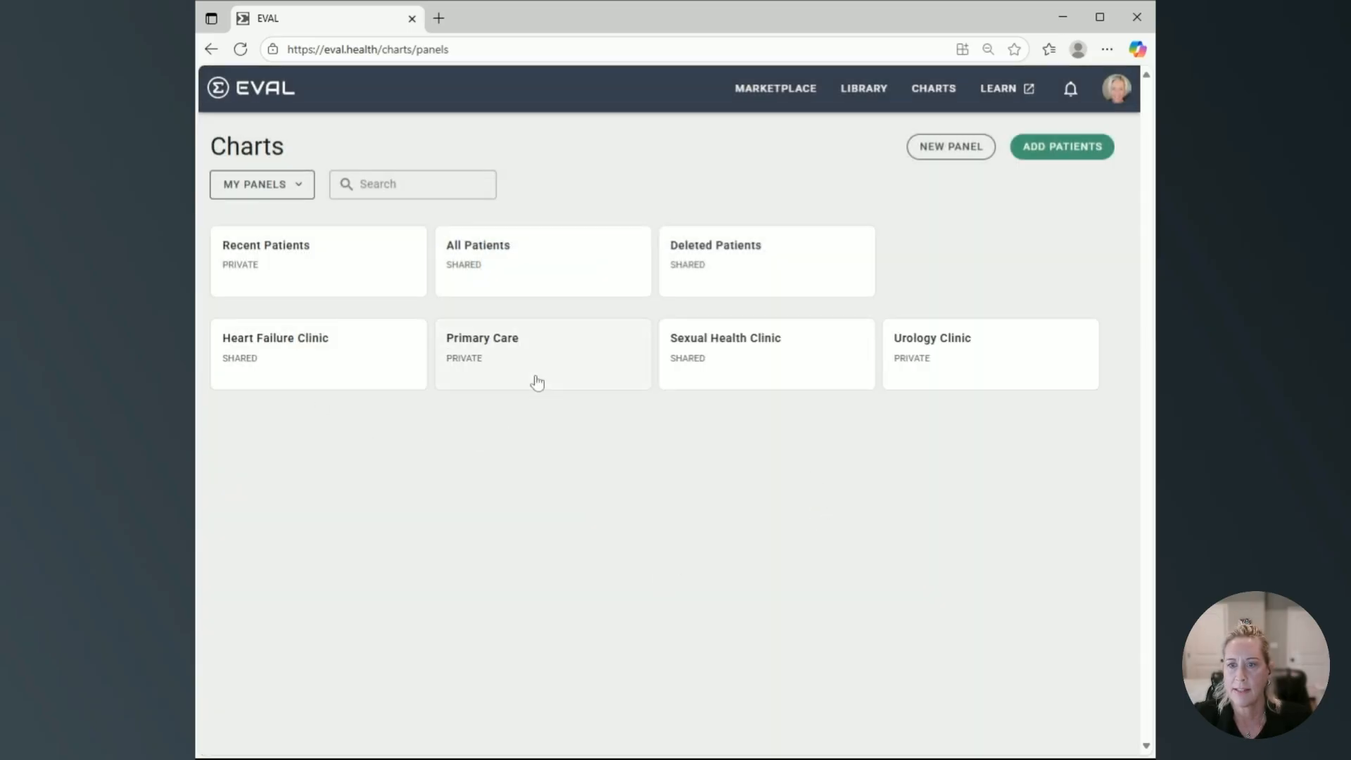
Step: Open the Sexual Health Clinic panel and start a new patient record in it
left_click(746, 372)
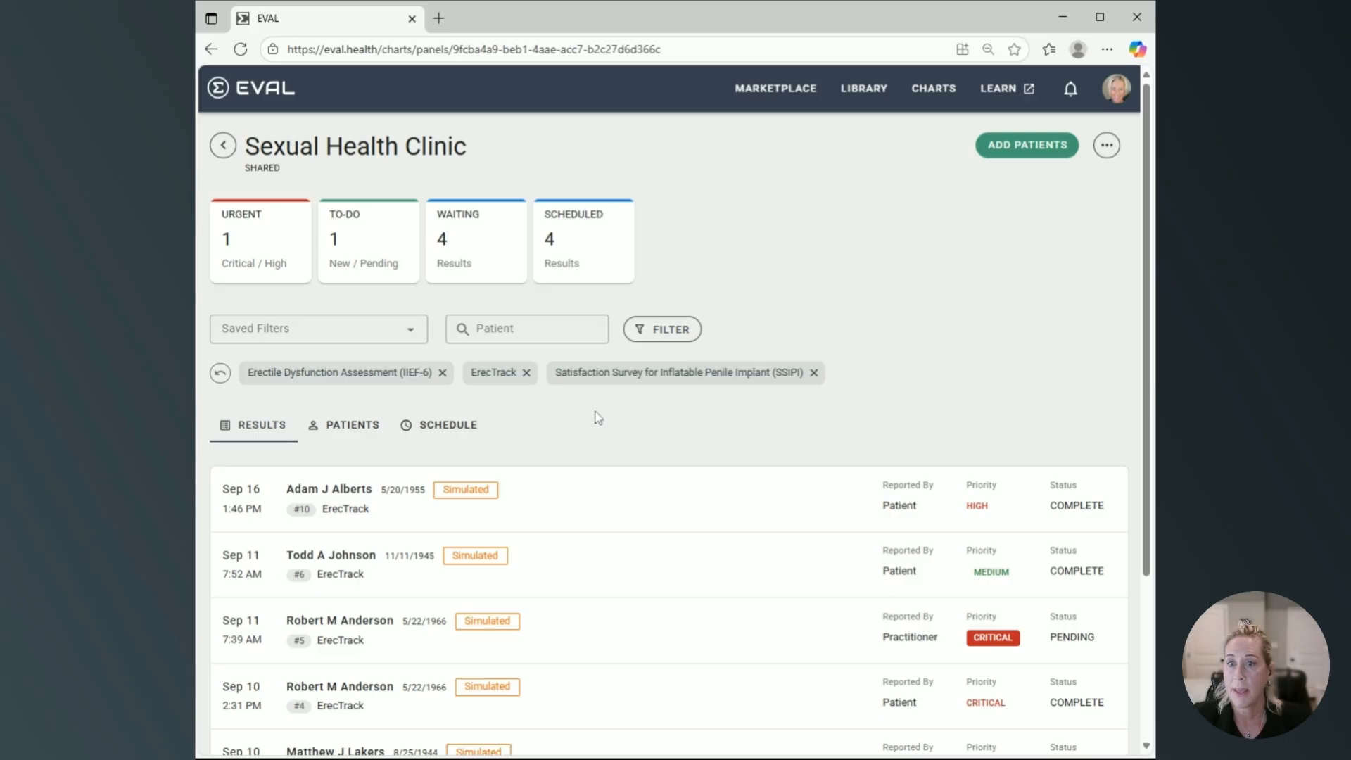
left_click(1021, 161)
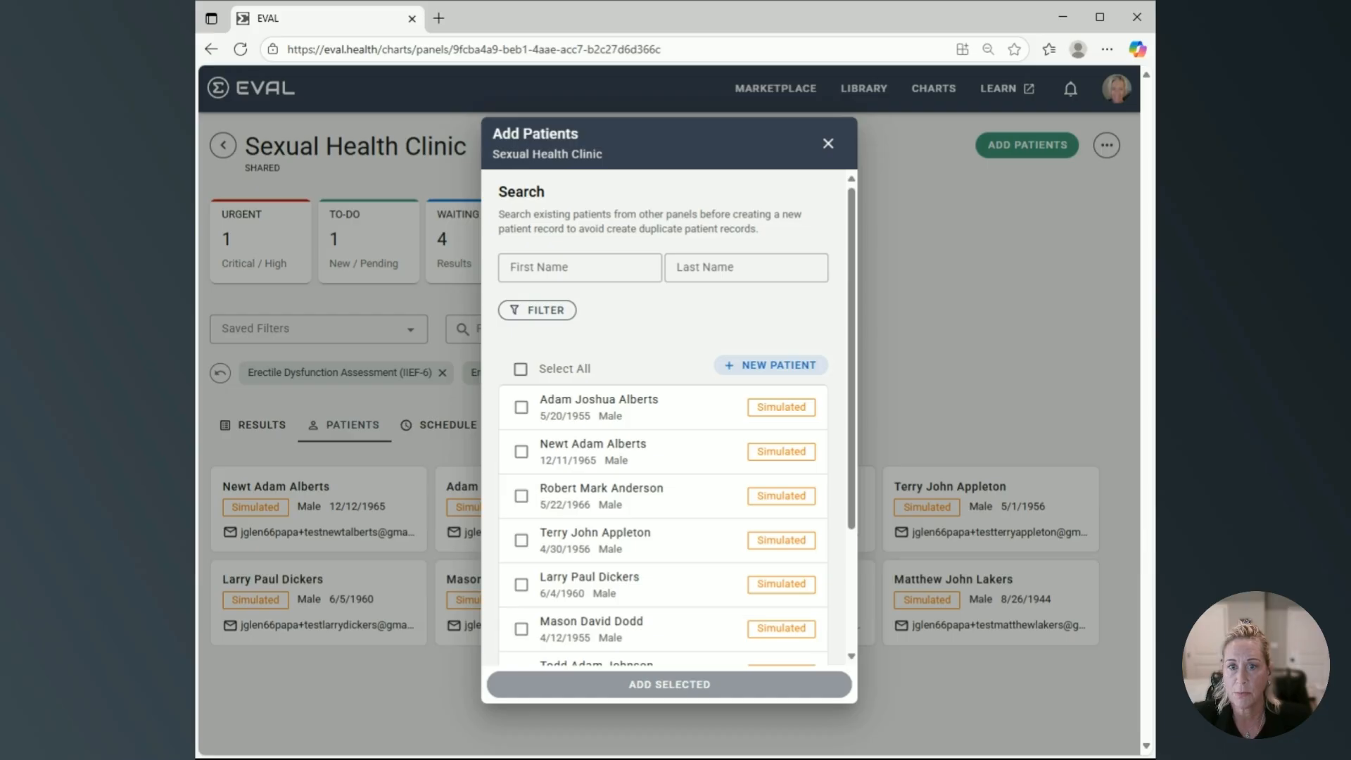
left_click(771, 376)
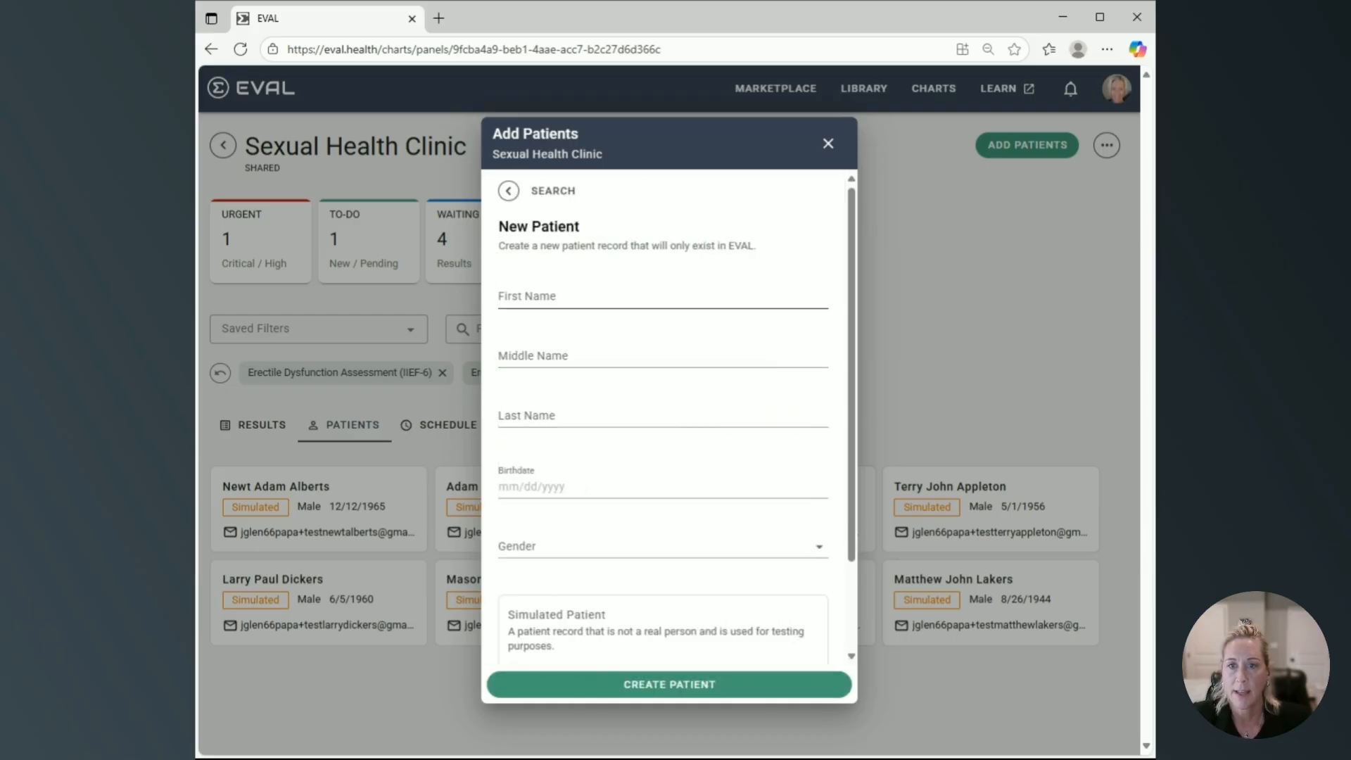
Step: Create a simulated patient with the patient's full name, birthdate and gender Male, and return to the panel
left_click(662, 296)
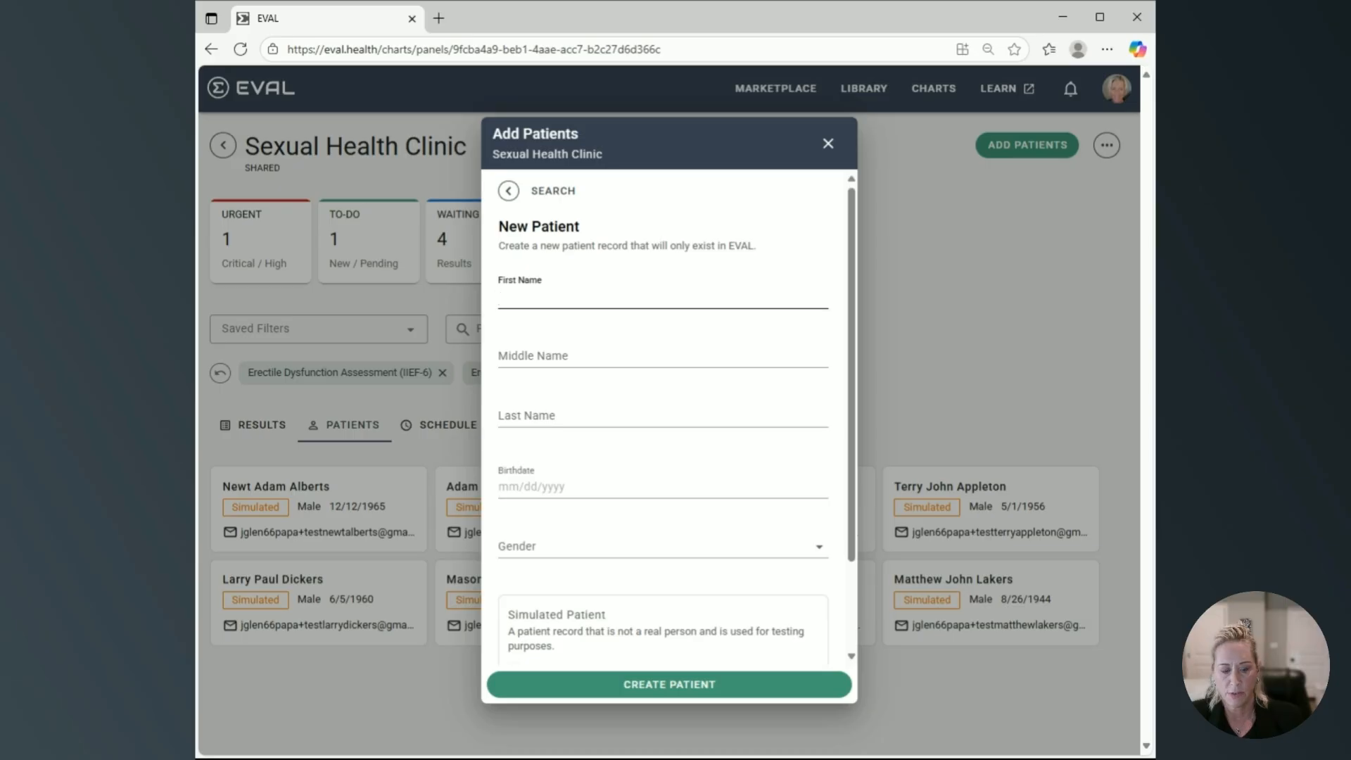
type("Sam")
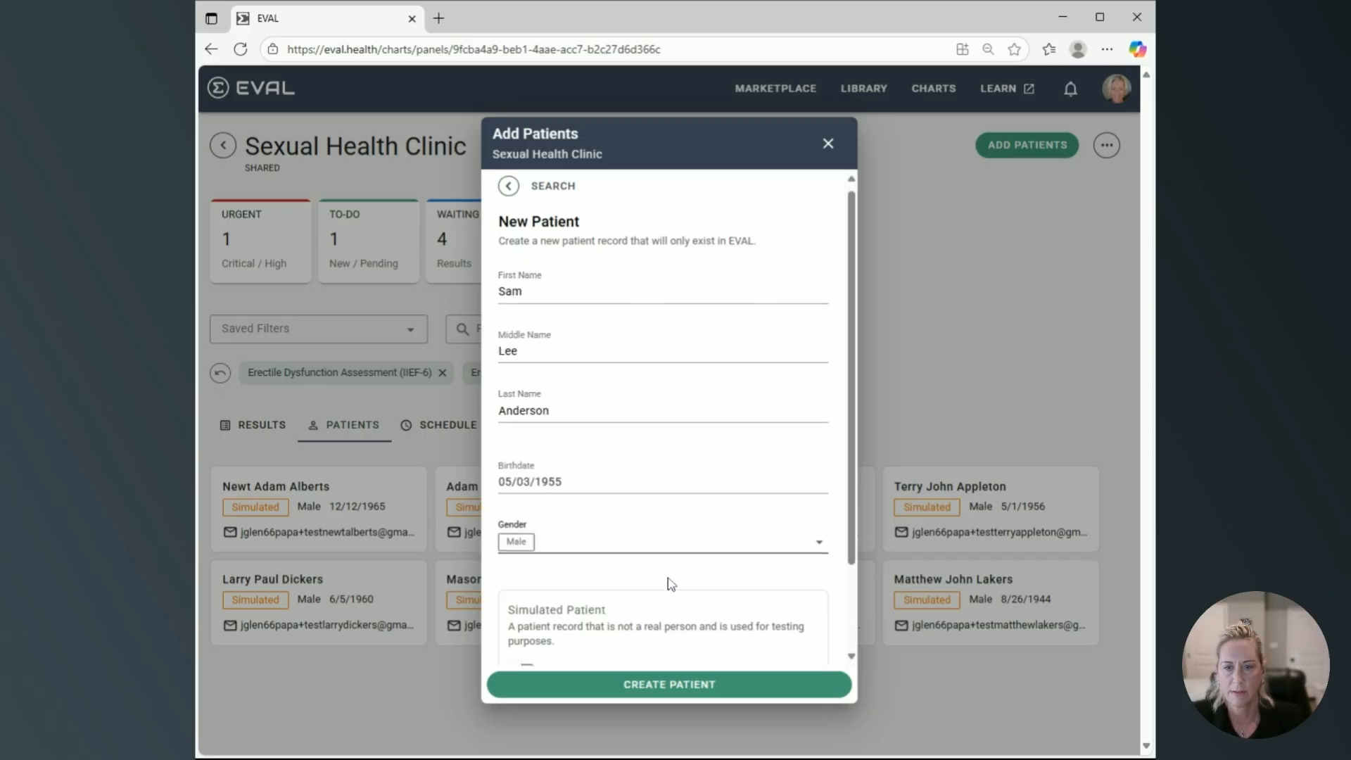
scroll(670, 583, "down", 2)
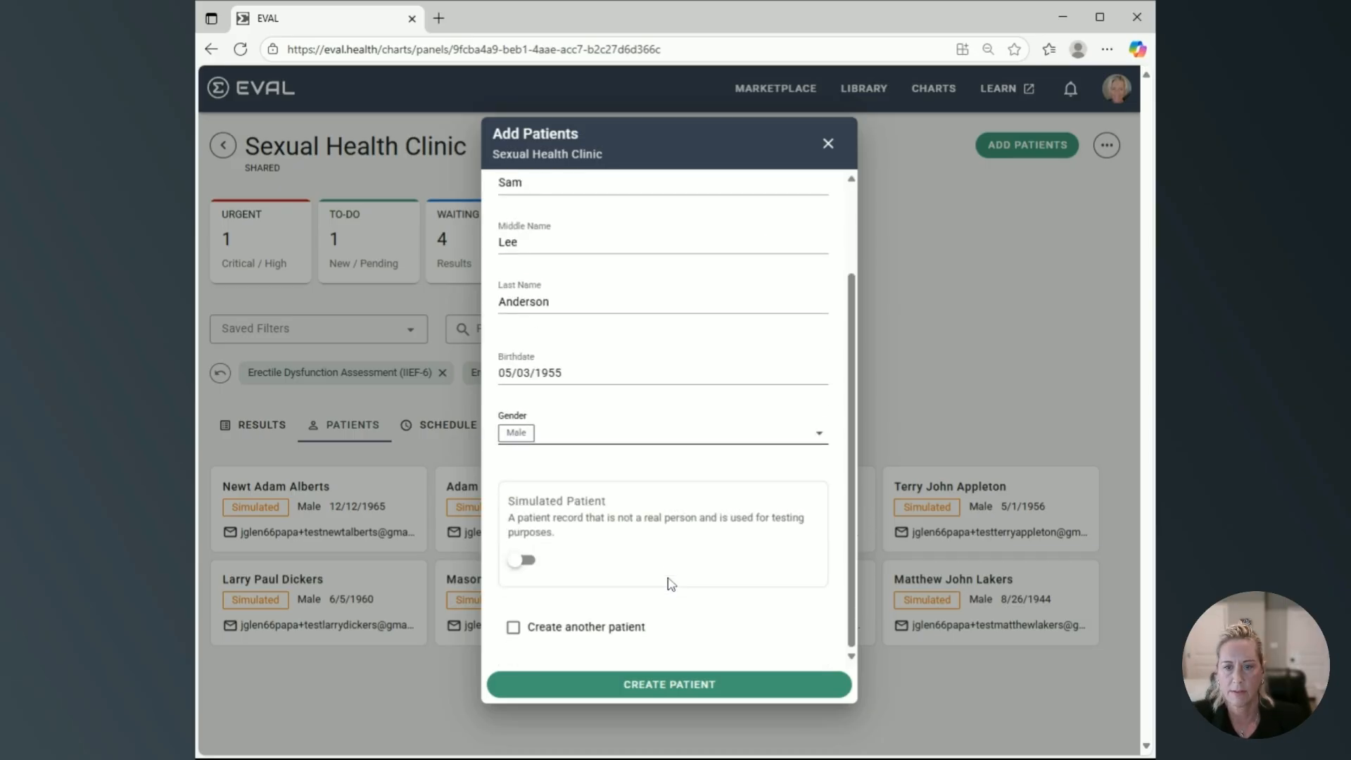
left_click(522, 560)
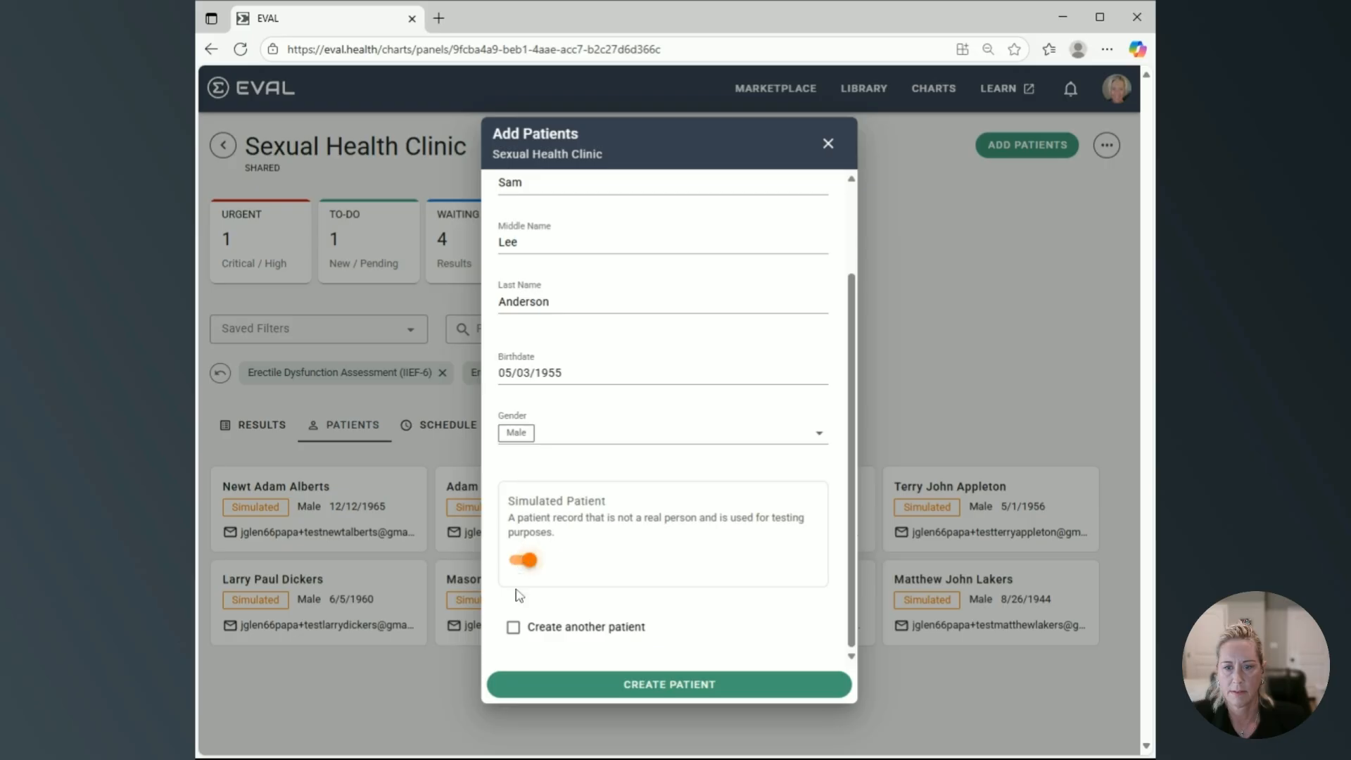
left_click(697, 693)
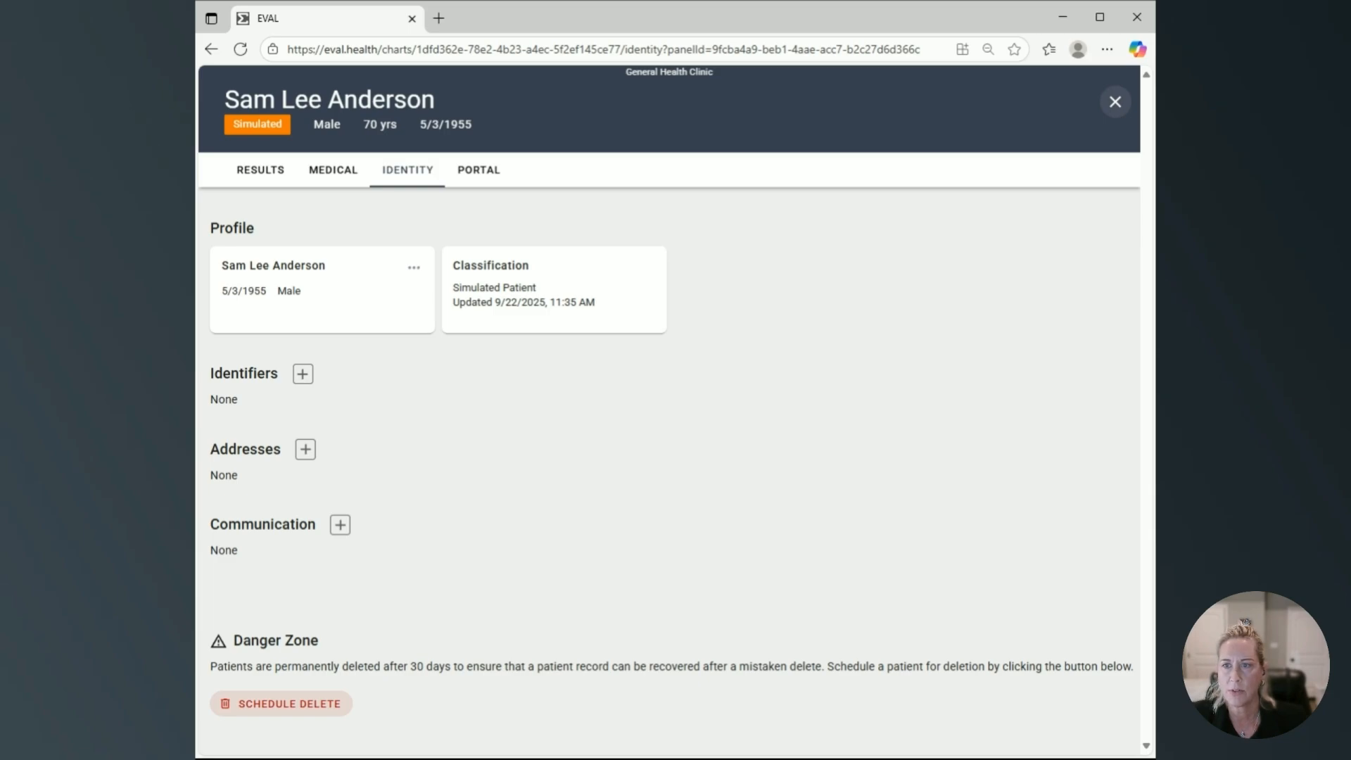
left_click(1115, 101)
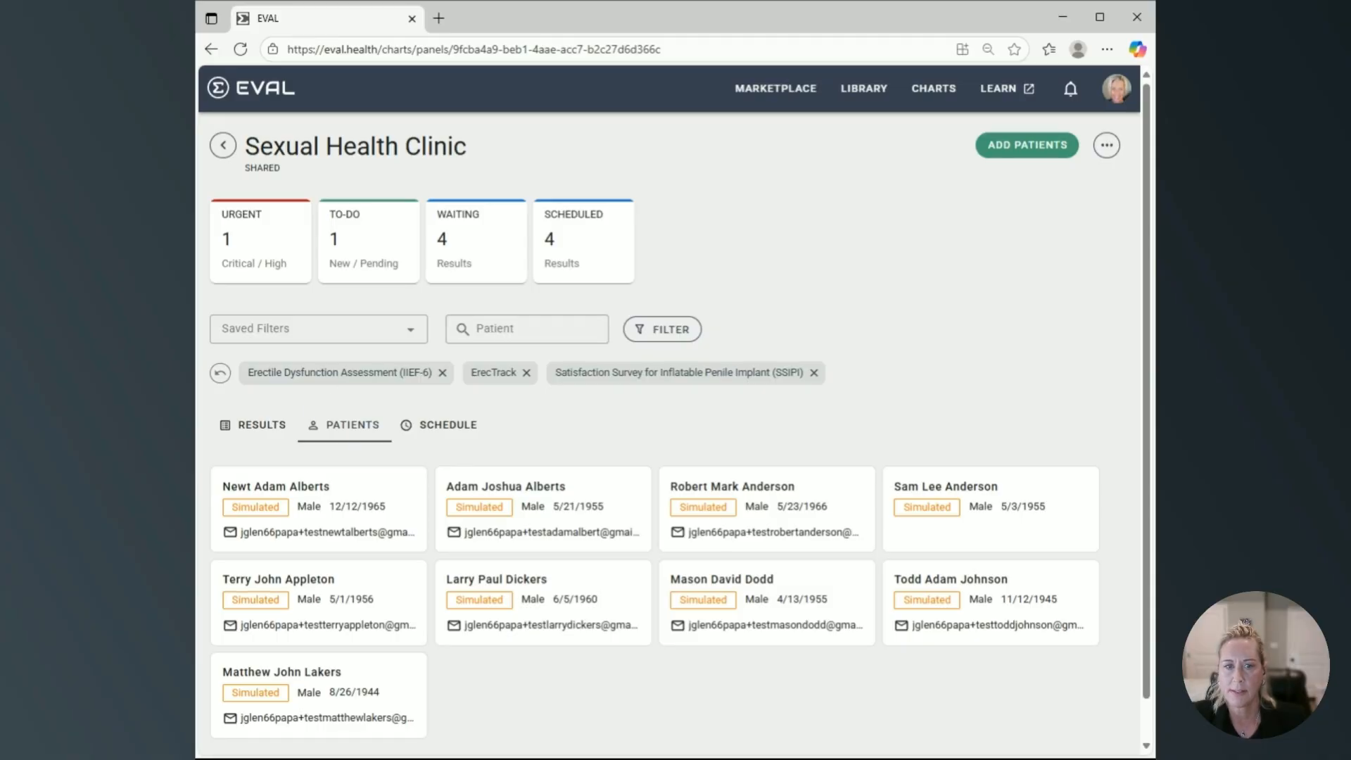
Step: Open the new patient's chart and start a new schedule for the ErecTrack app
left_click(986, 526)
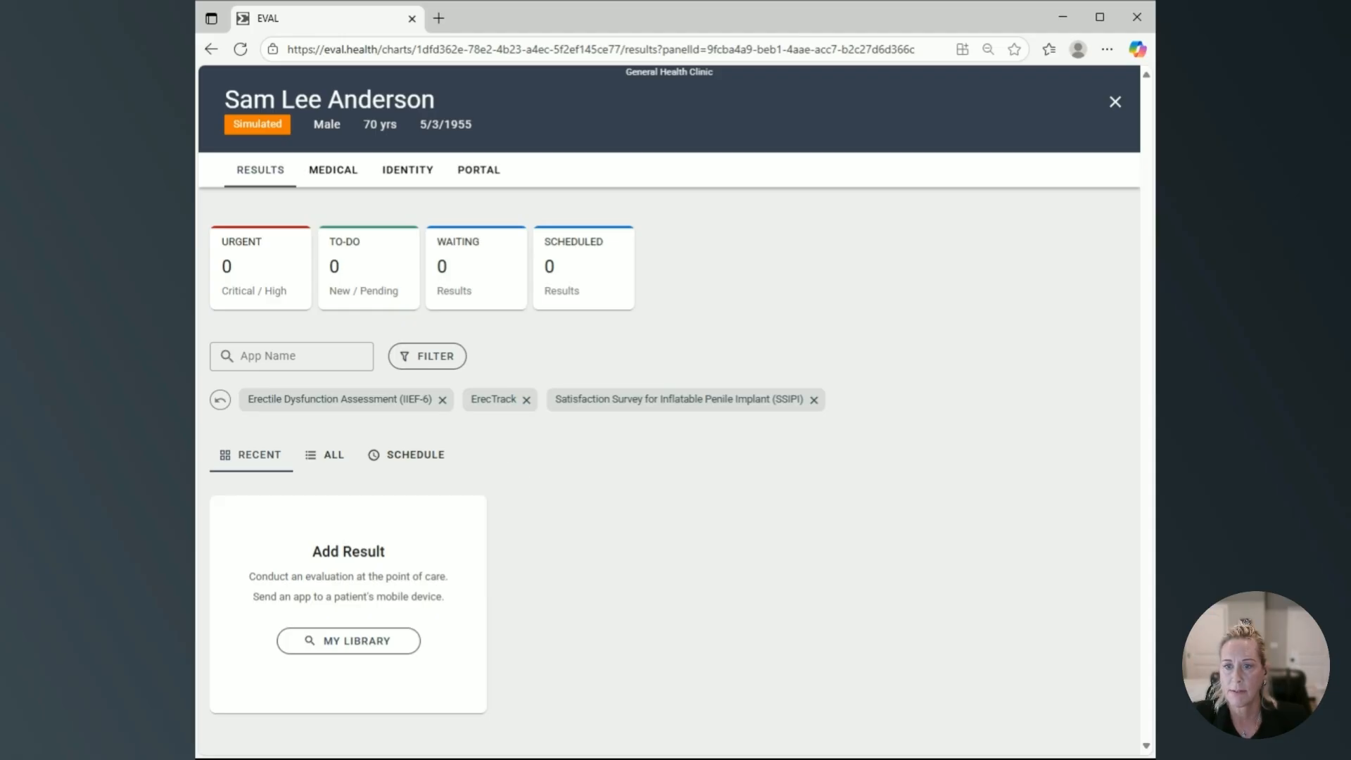
left_click(423, 463)
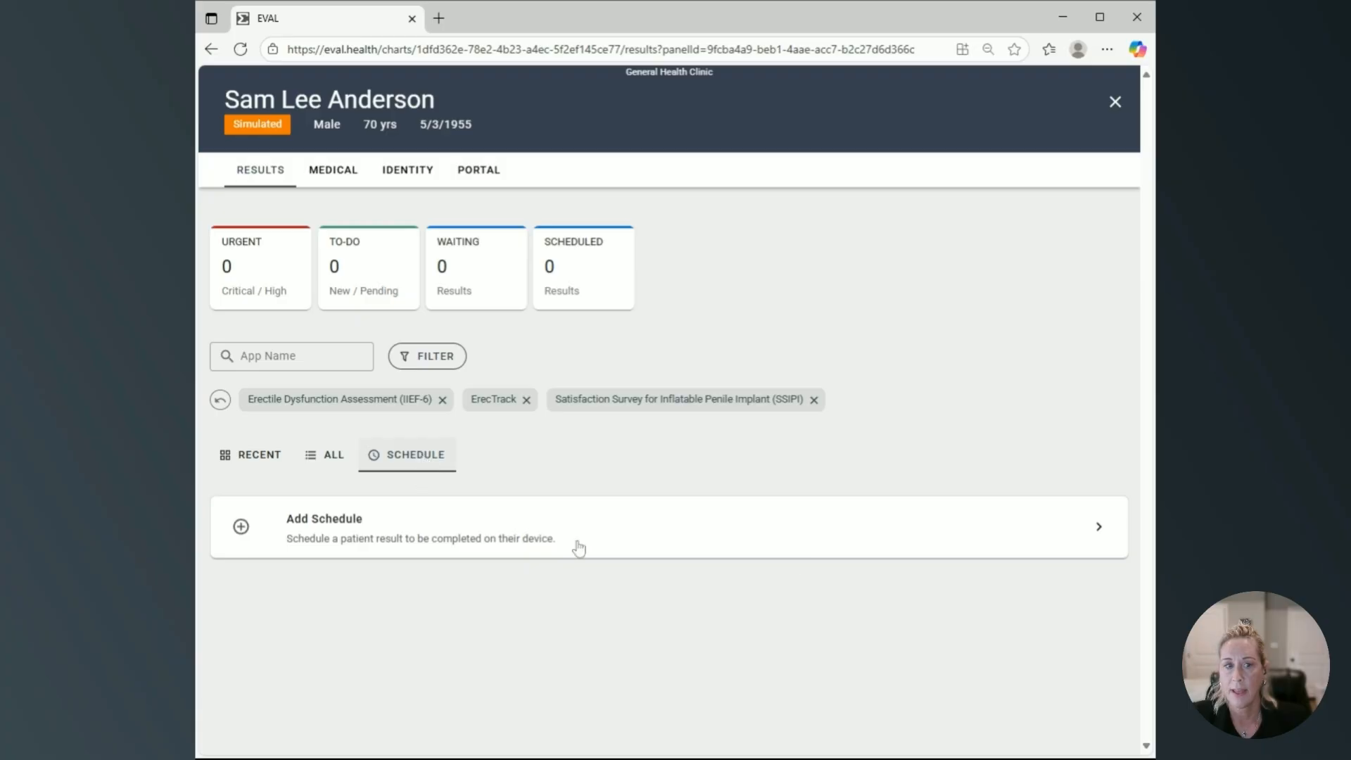
left_click(1022, 541)
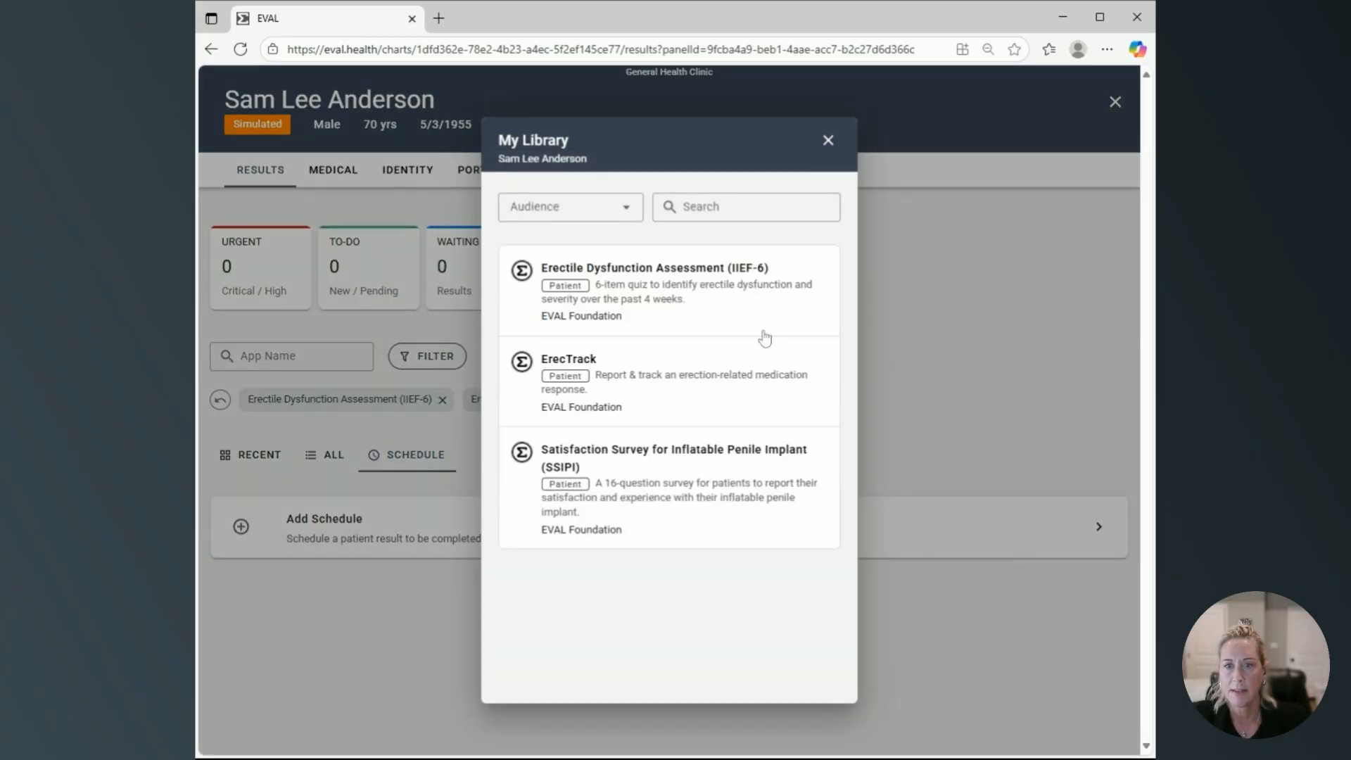
left_click(671, 380)
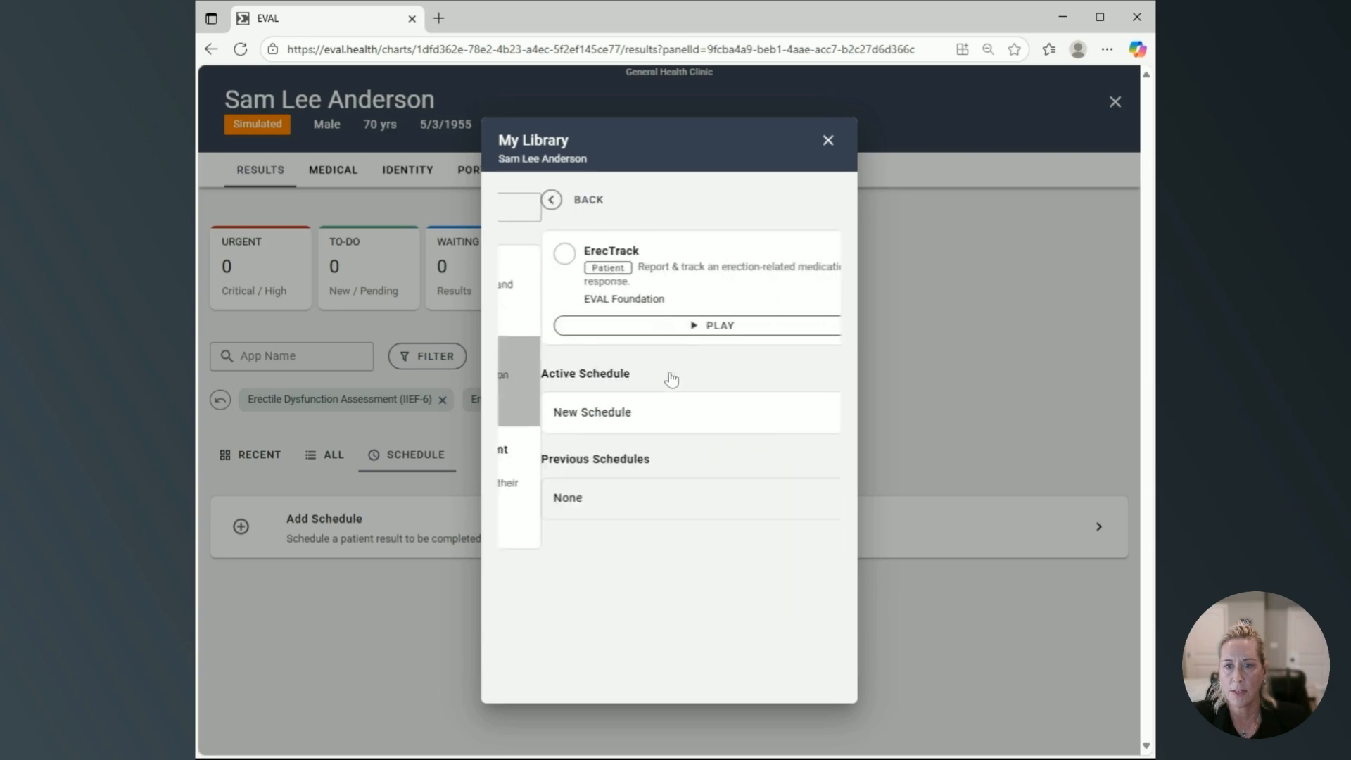
left_click(649, 421)
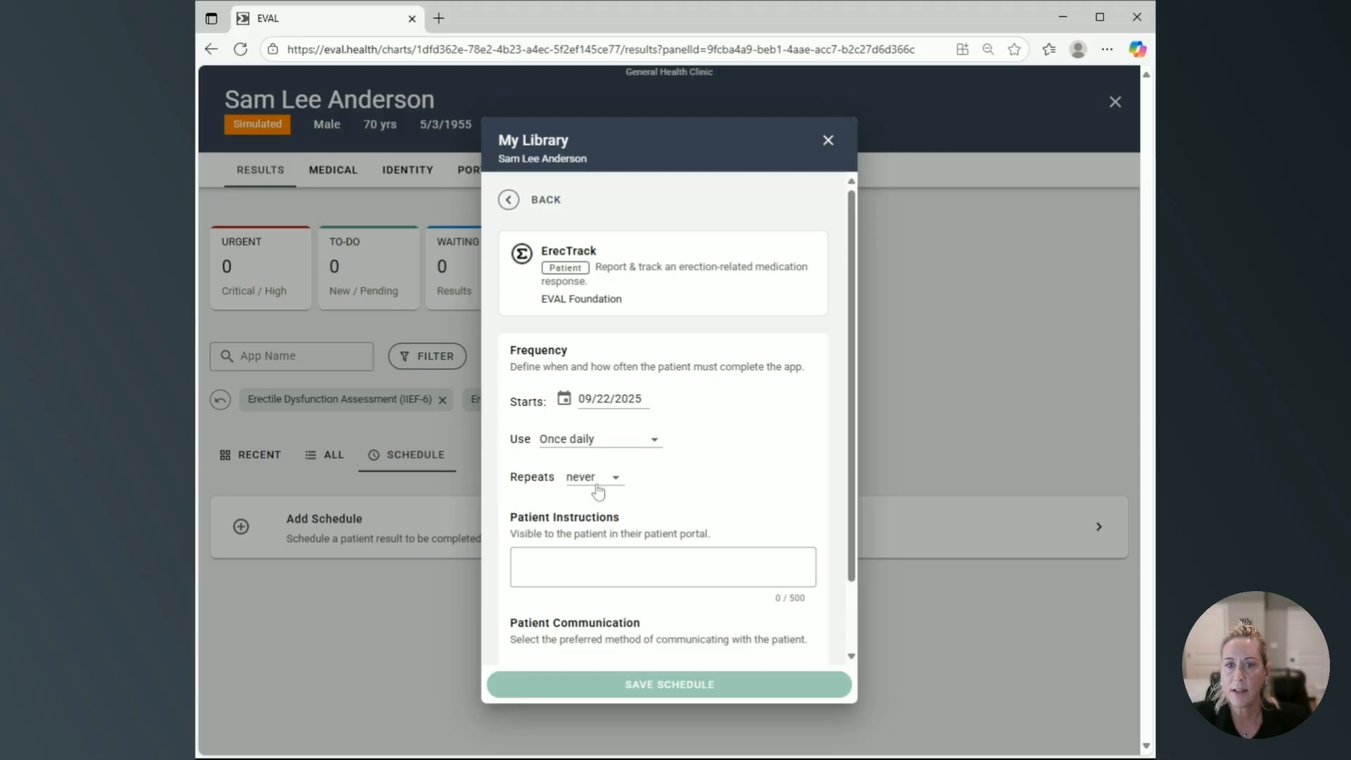
Step: Set the ErecTrack schedule to repeat every 1 day and end after 5 results
left_click(614, 481)
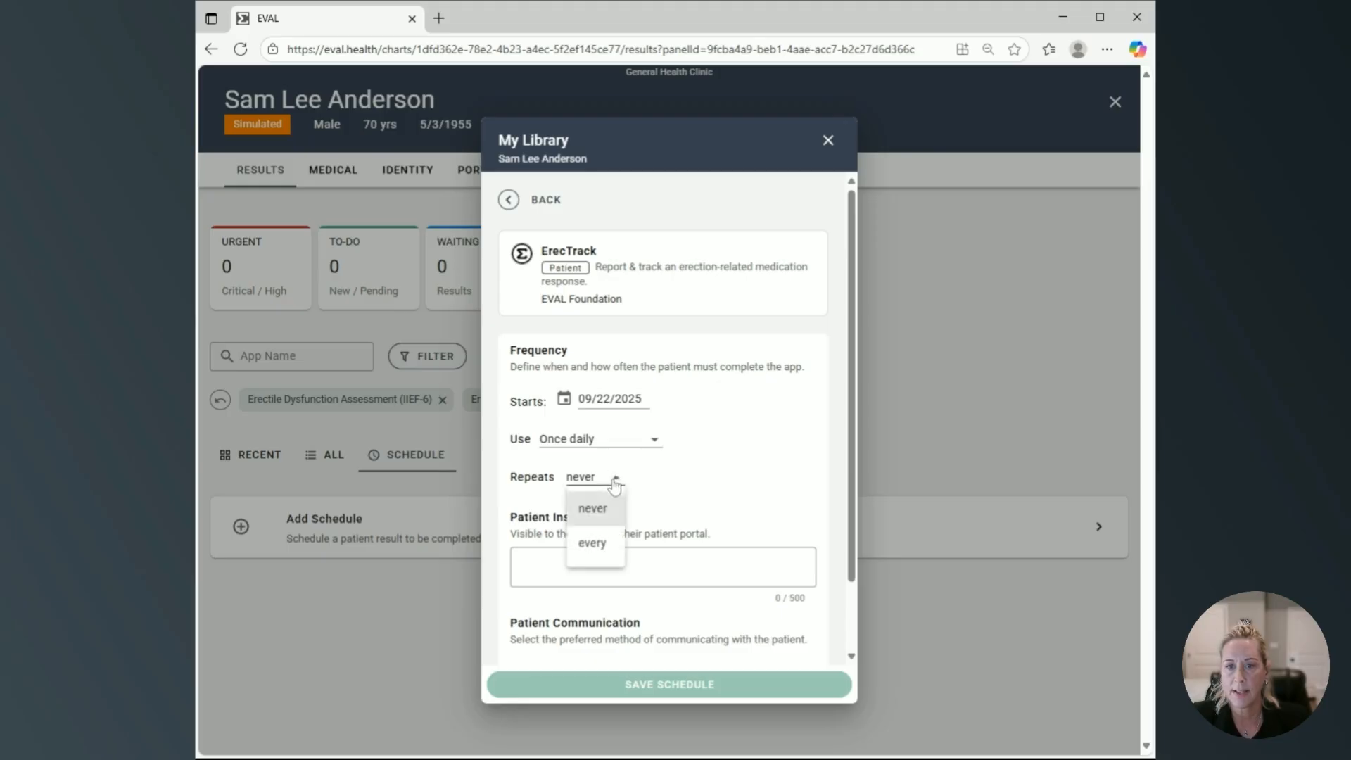
left_click(592, 542)
scroll(606, 545, "down", 1)
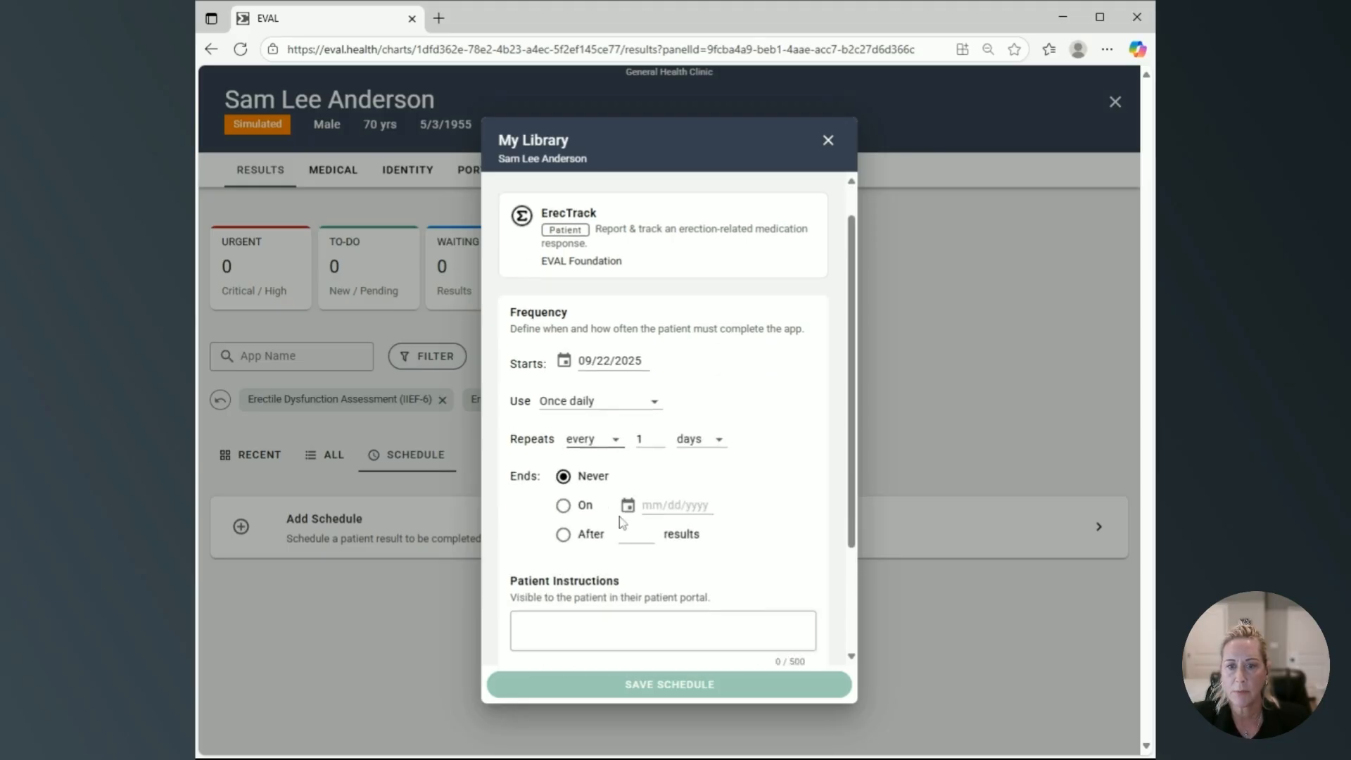
left_click(564, 491)
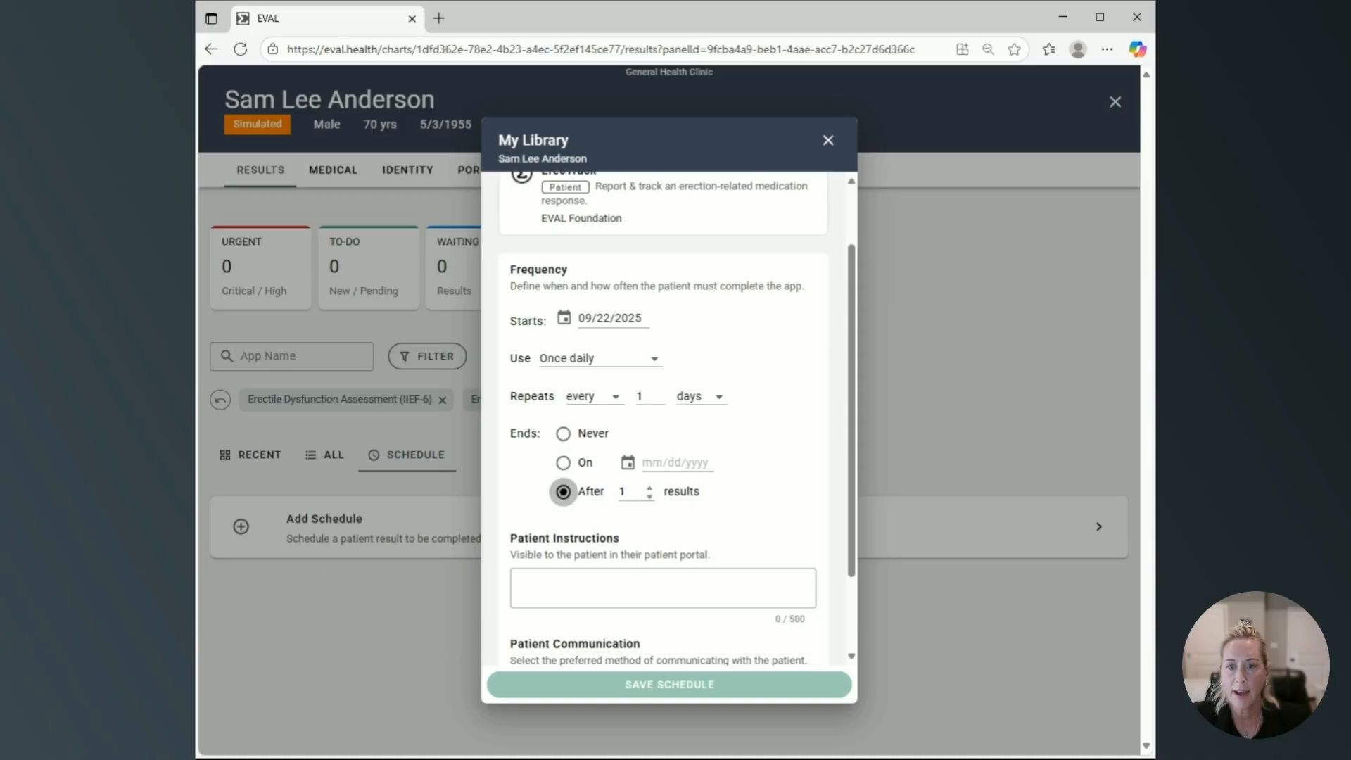
left_click(649, 488)
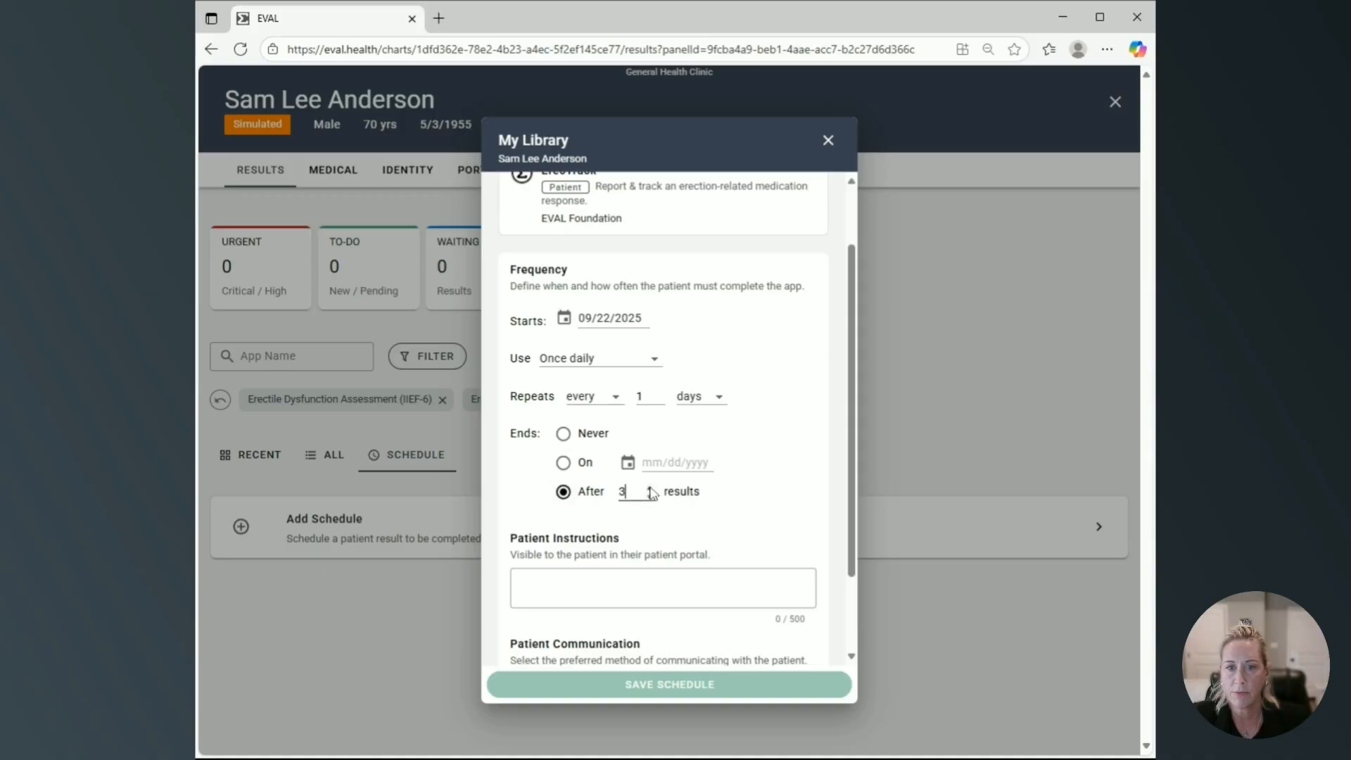
left_click(649, 488)
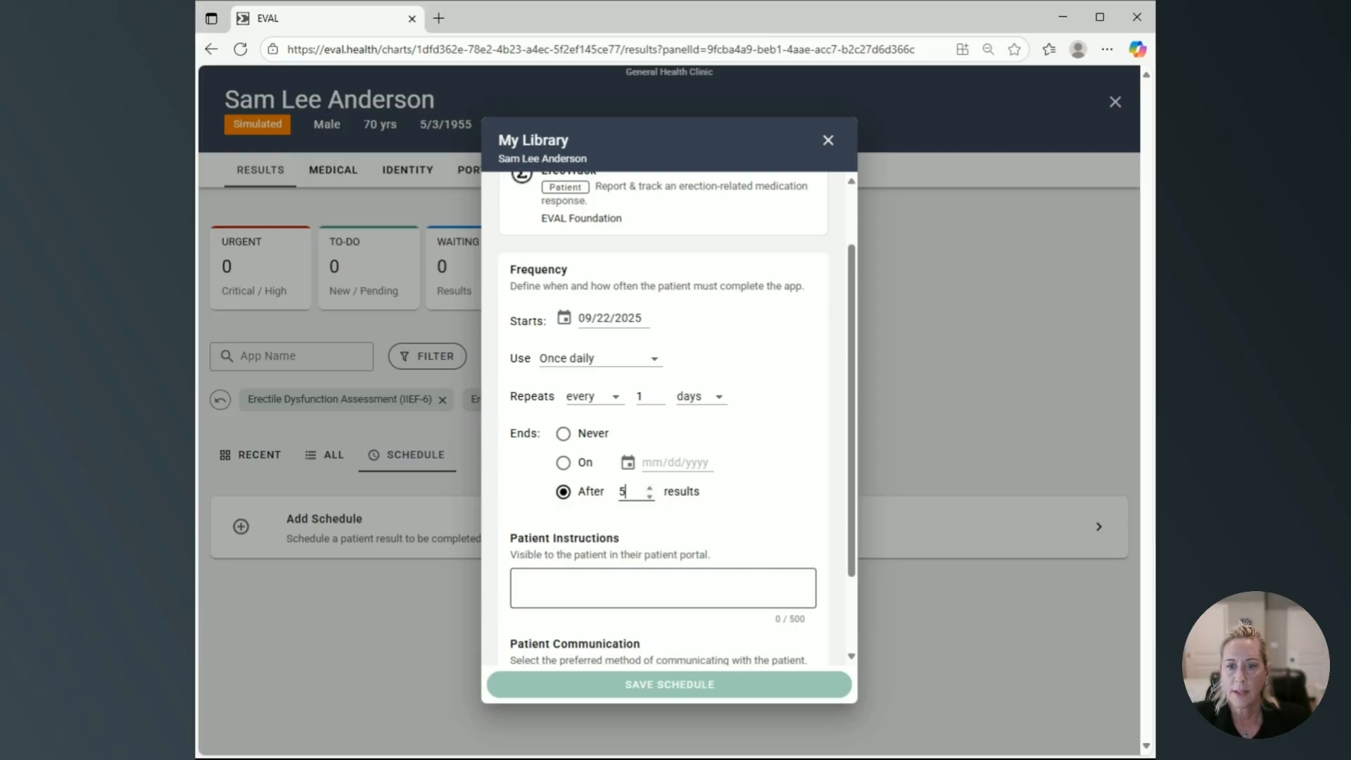
Step: Add the patient instructions "Call the clinic with any questions." and the patient's e-mail, and save the schedule
left_click(663, 588)
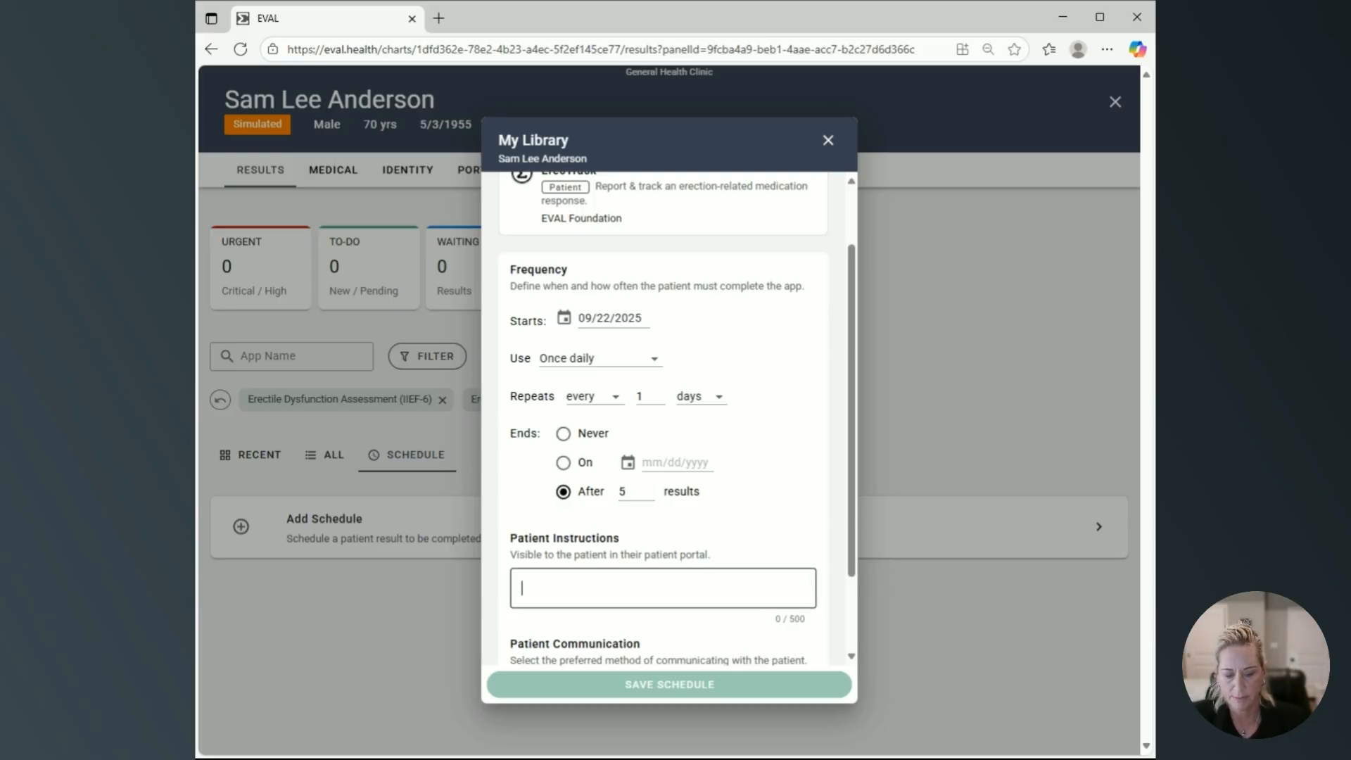
type("Call the clinic with any questions.")
scroll(528, 613, "down", 2)
left_click(523, 592)
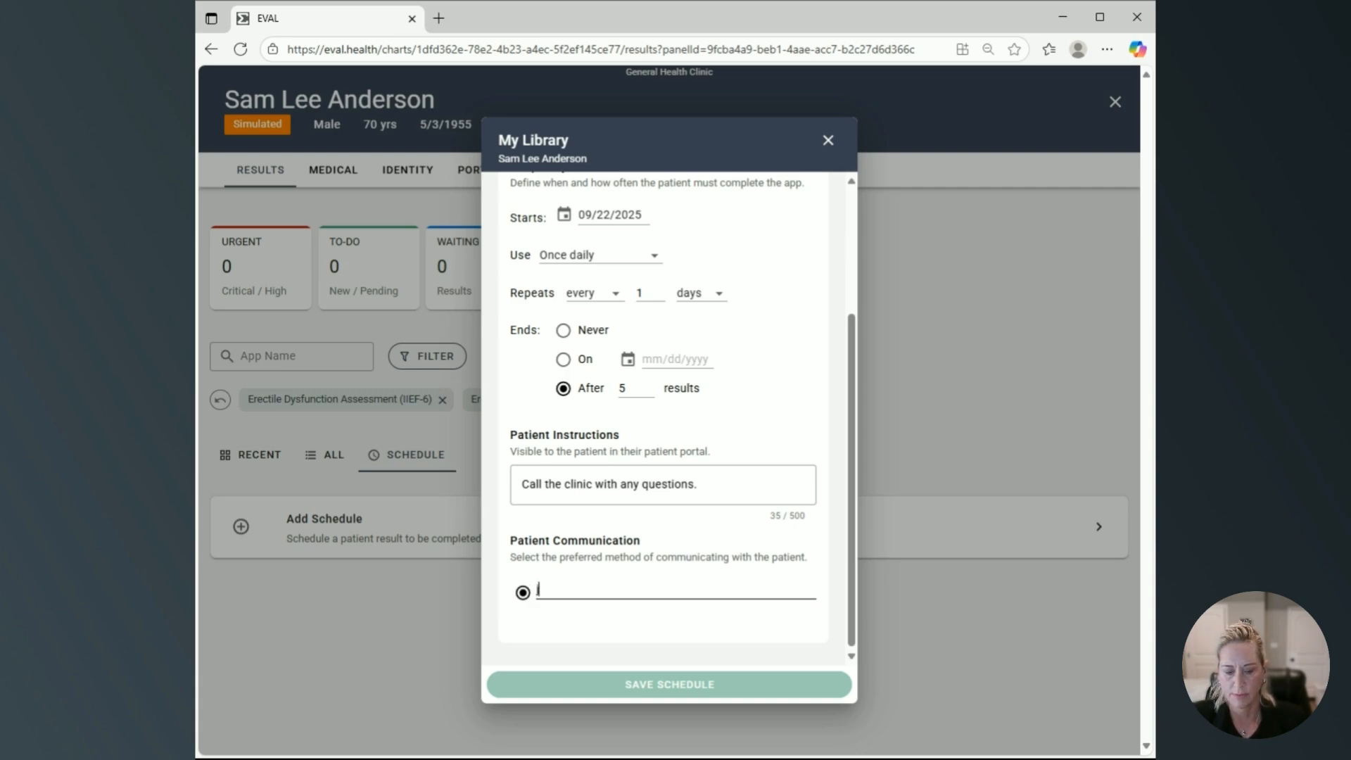
key("ctrl+v")
left_click(702, 686)
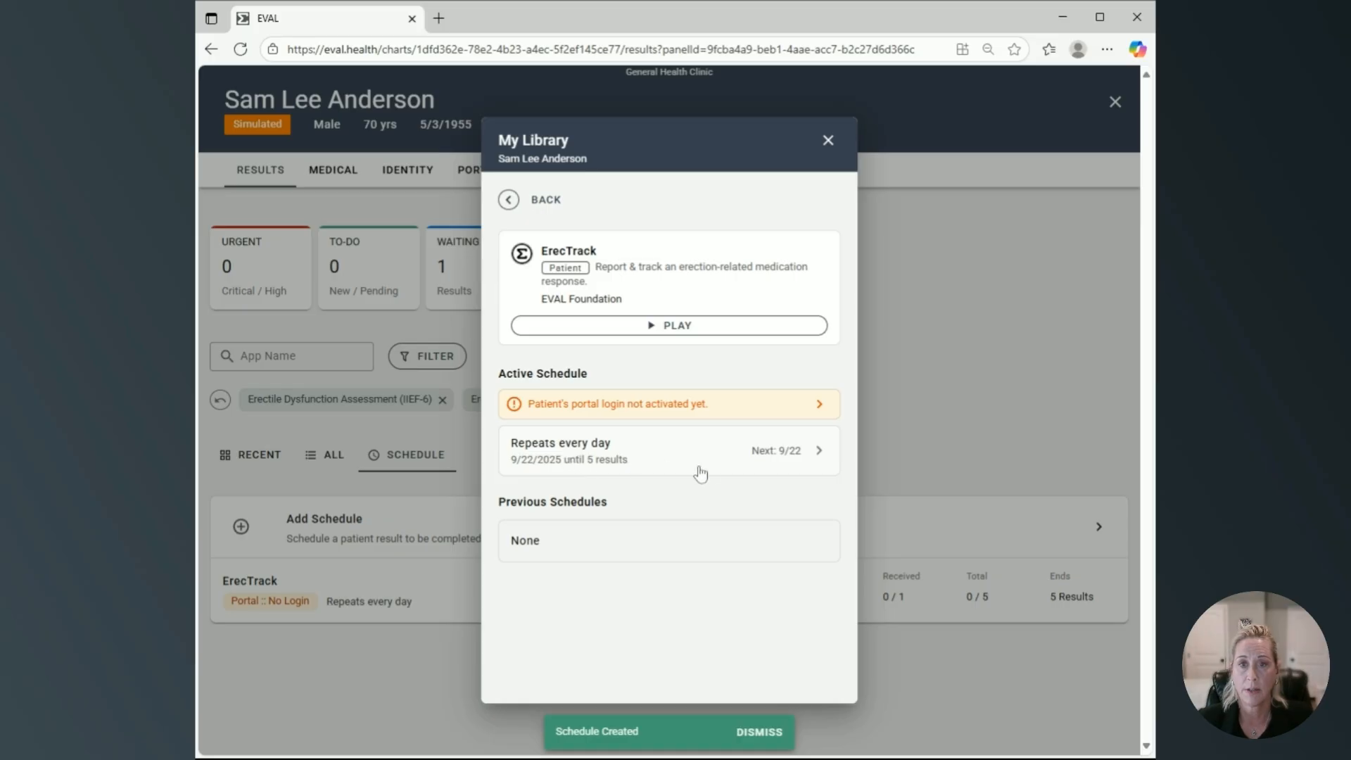
left_click(827, 143)
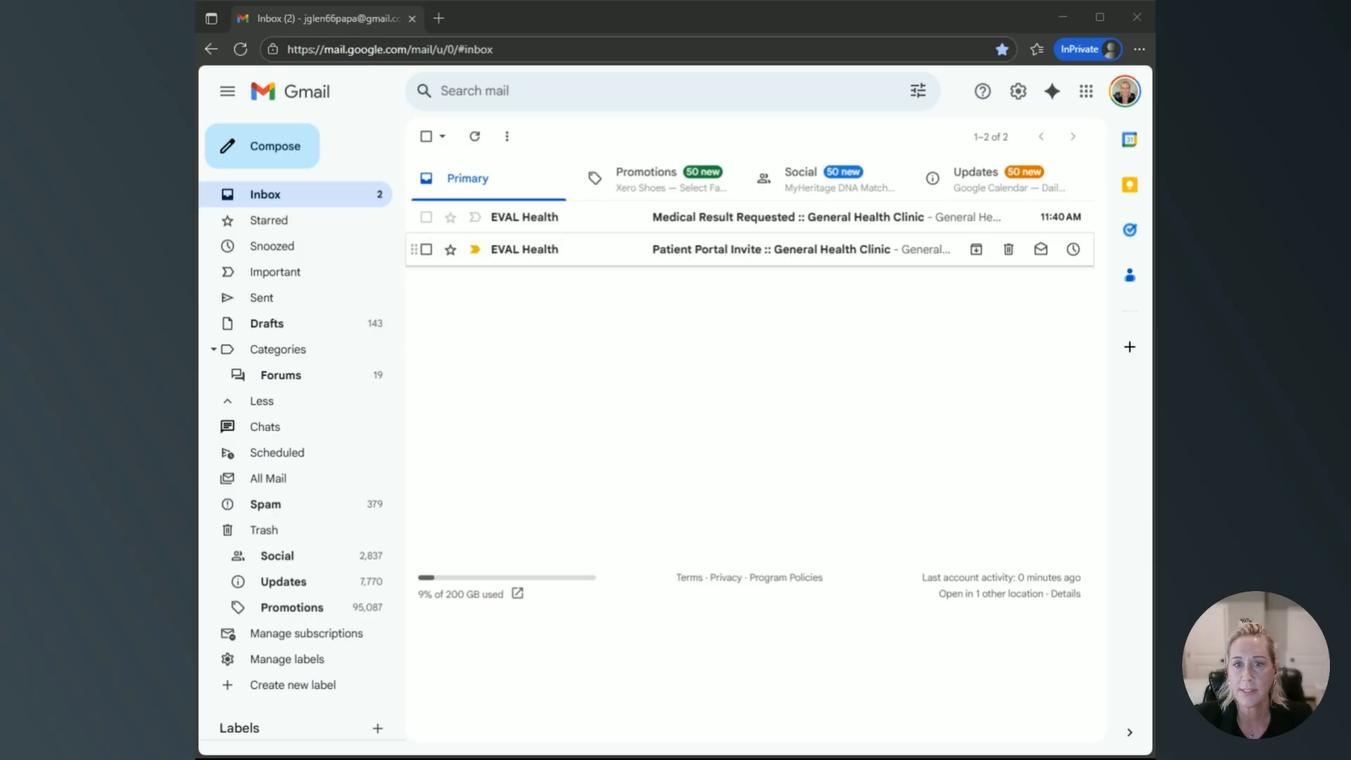
Step: In the patient's Gmail inbox, open the Patient Portal Invite email from General Health Clinic and accept the invite
left_click(696, 249)
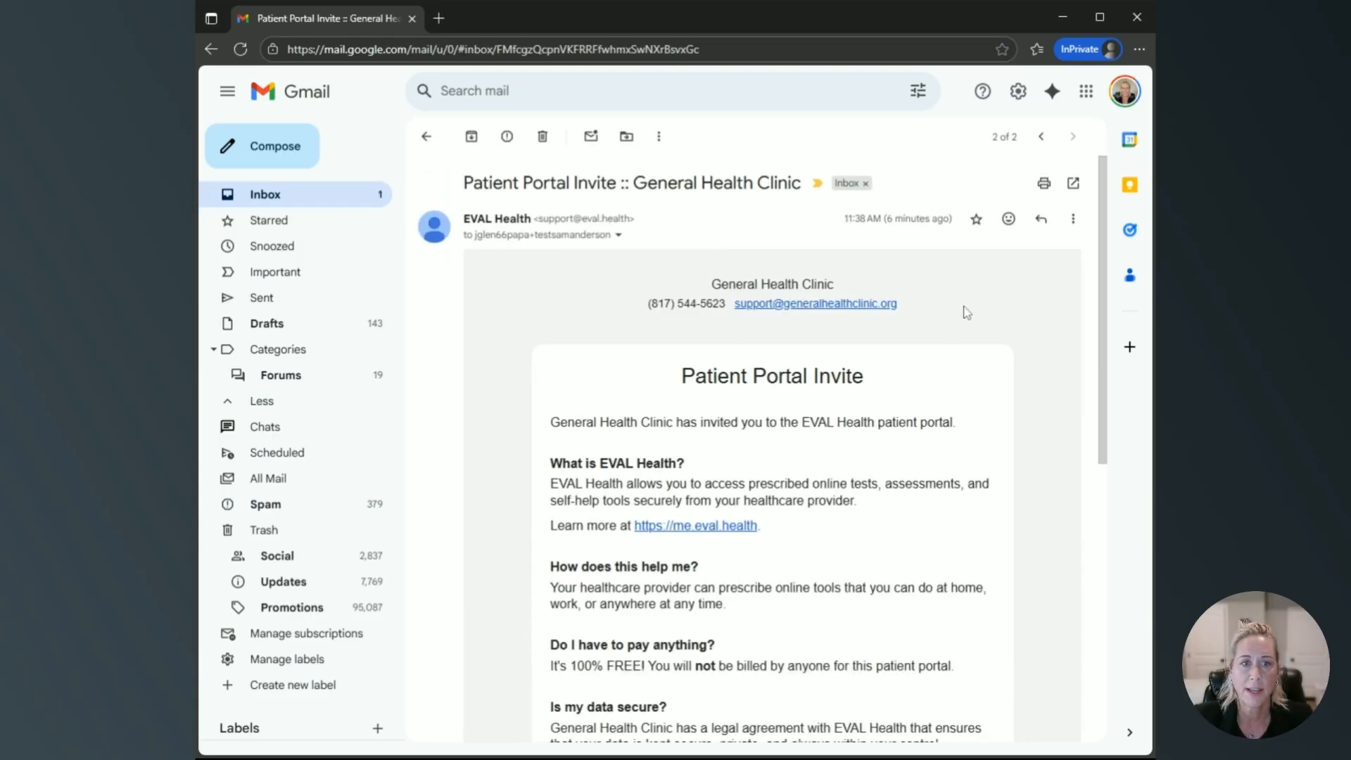
scroll(966, 313, "down", 1)
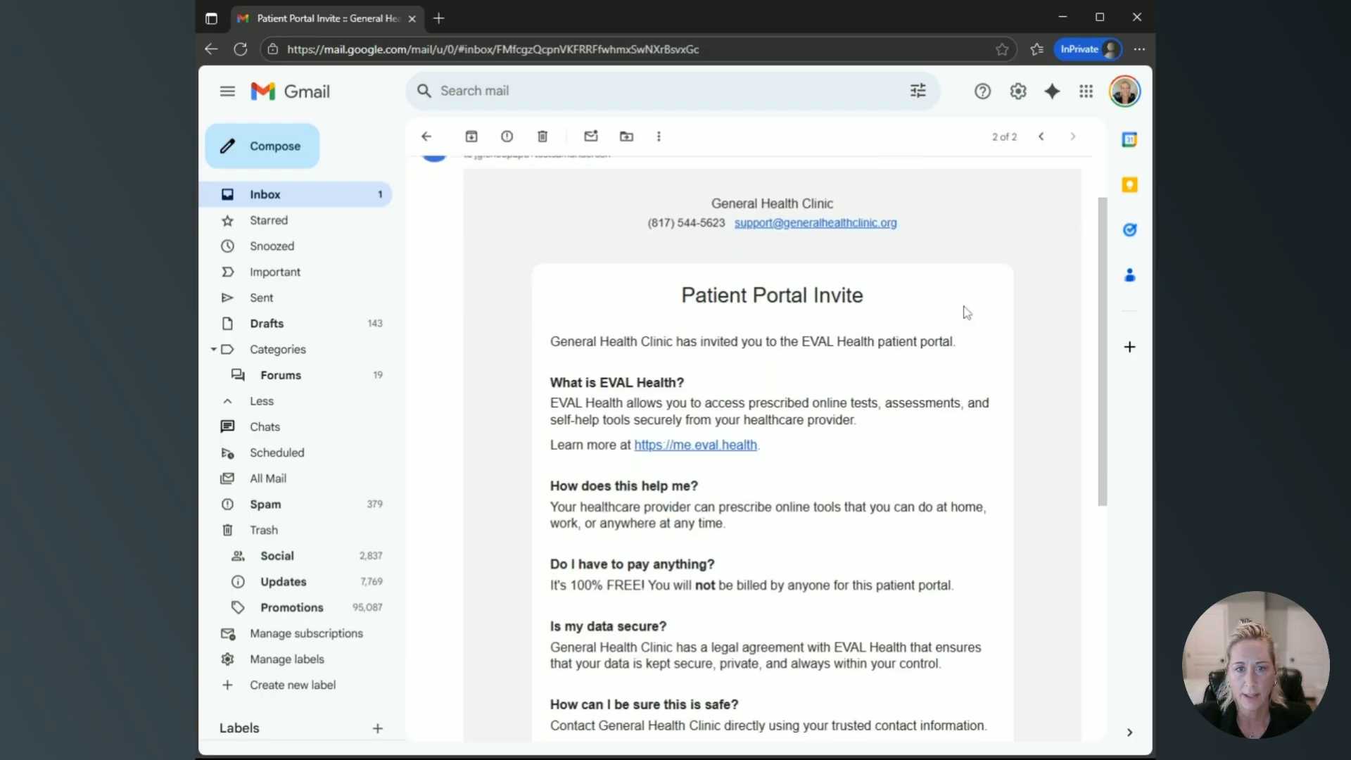
scroll(966, 313, "down", 3)
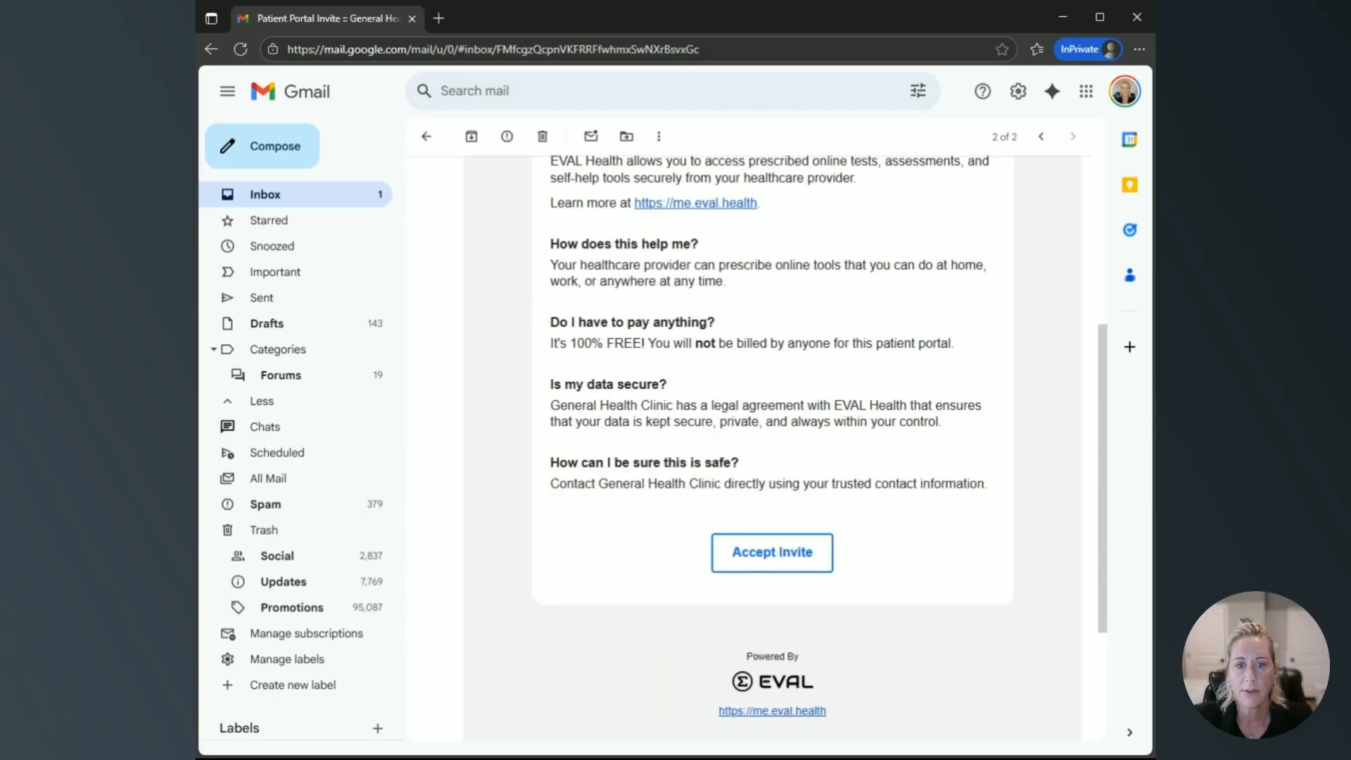
left_click(788, 570)
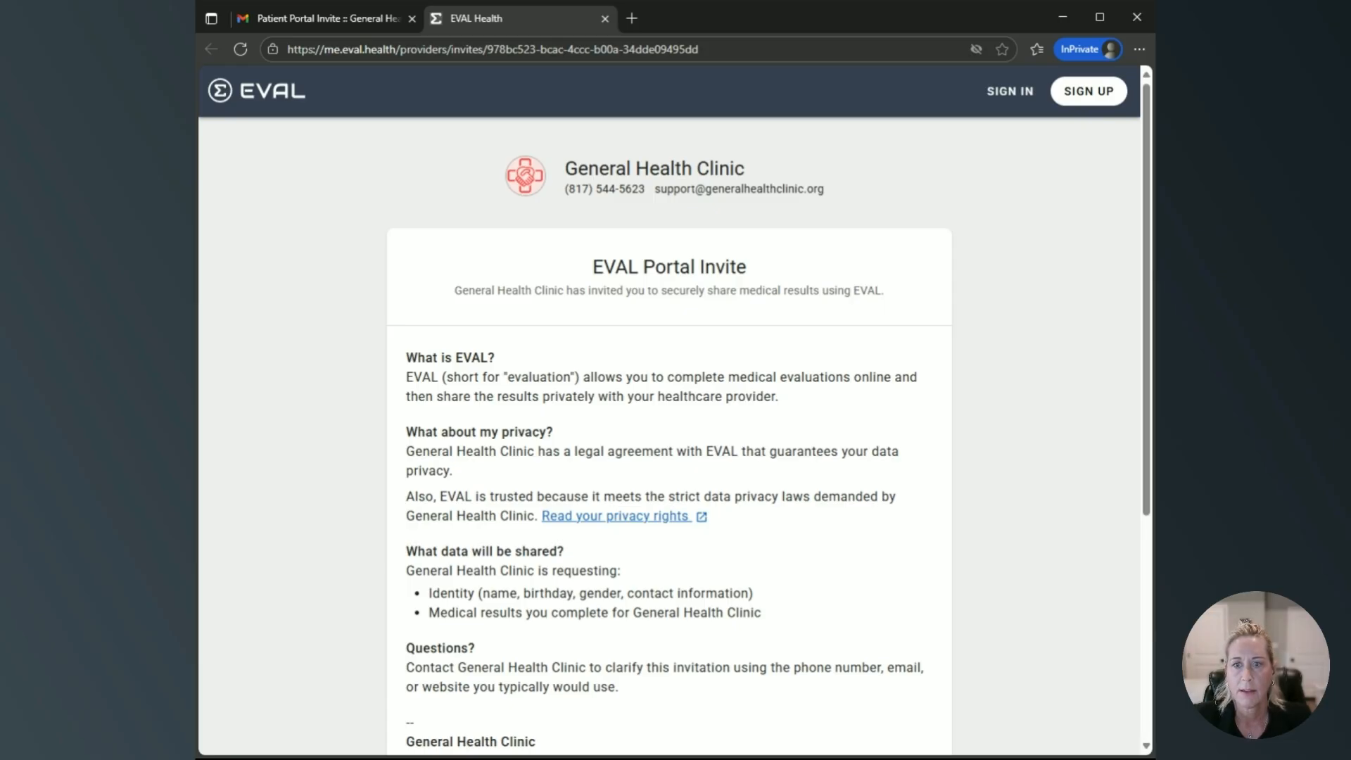
Step: Proceed from the EVAL portal invite to sign-up and open the form for creating a free account
scroll(1007, 340, "down", 5)
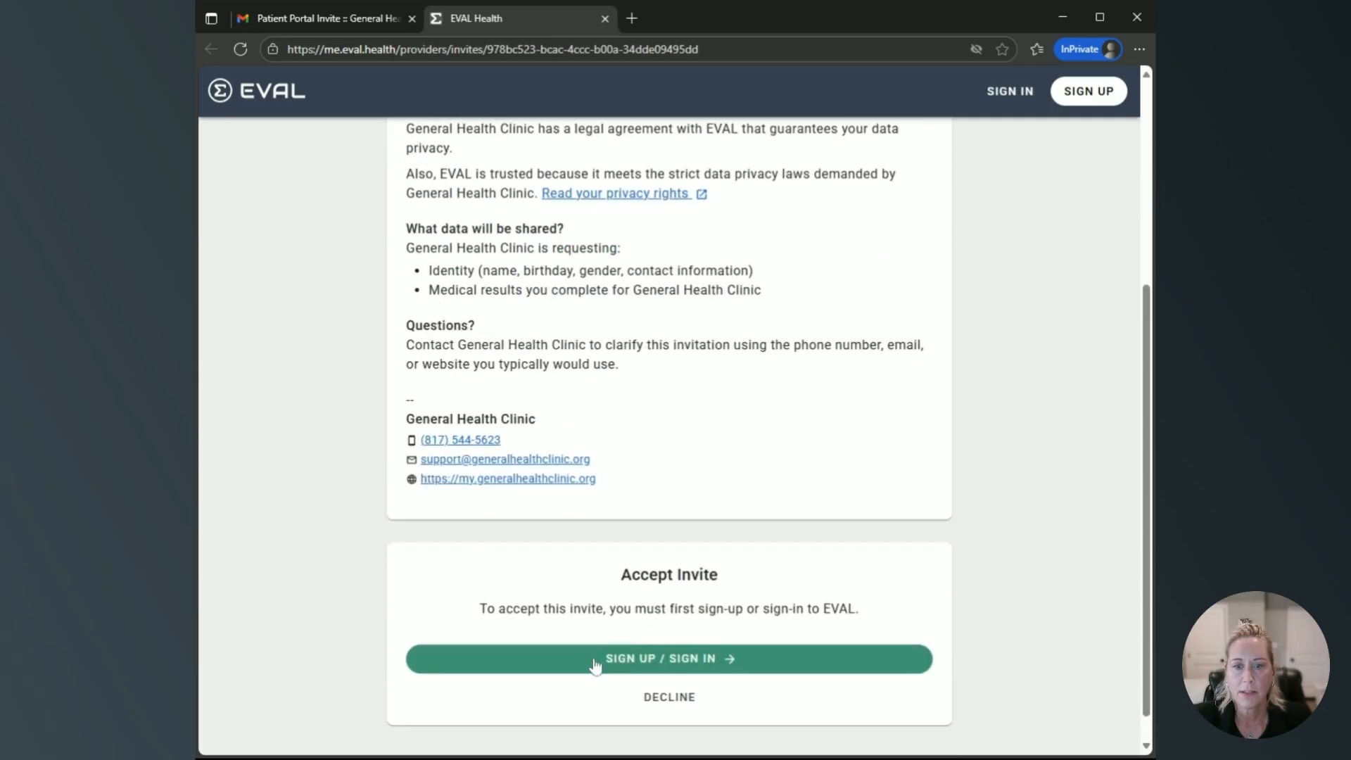
left_click(715, 671)
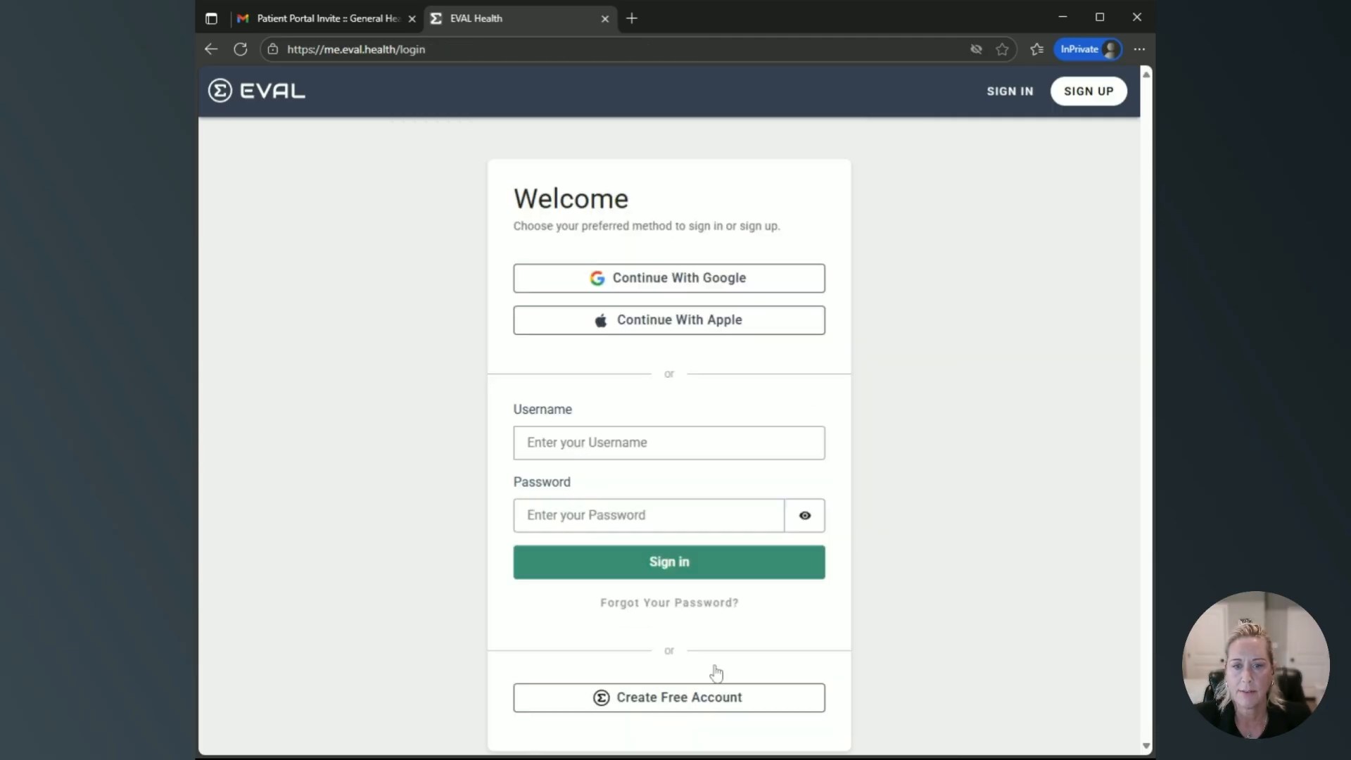
left_click(712, 703)
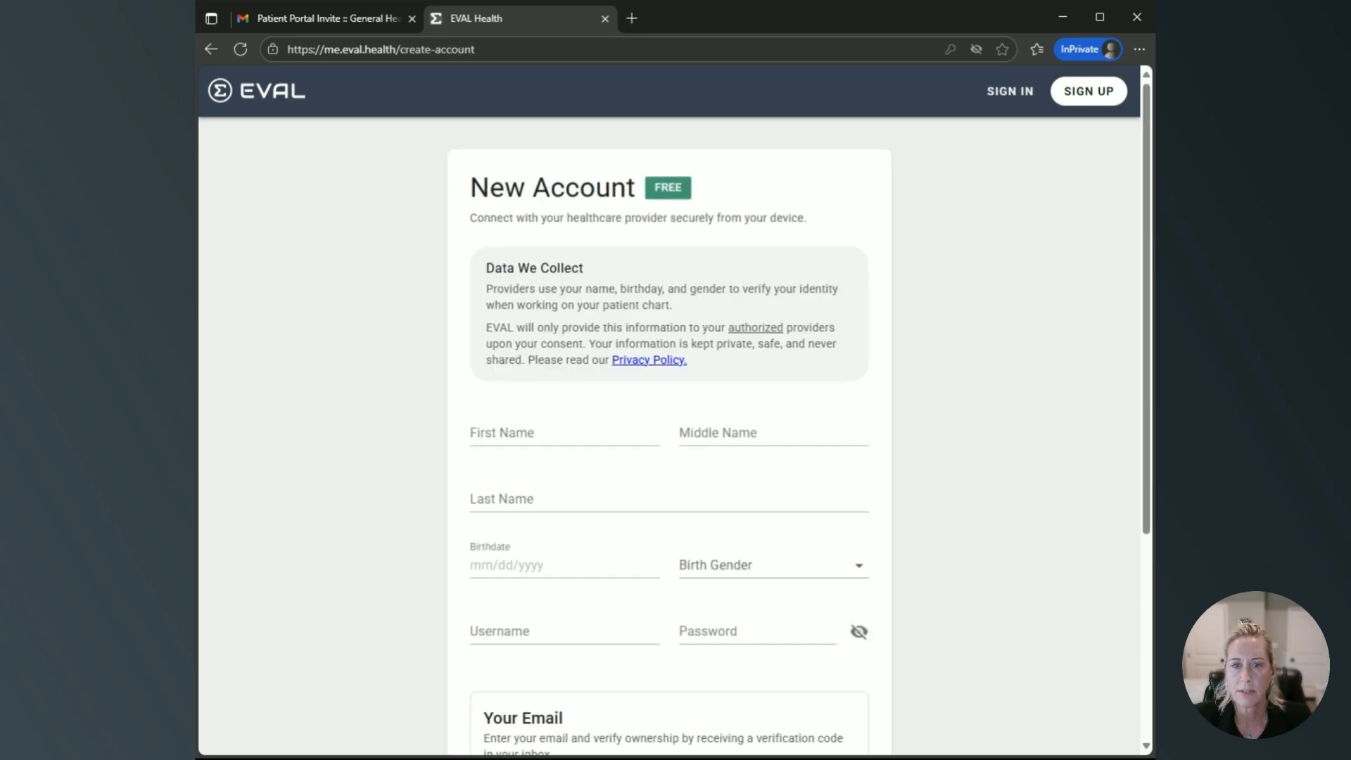
Step: Fill in the new account form with the patient's name, birthdate, gender Male, username, password and e-mail, and send the verification code
scroll(765, 565, "down", 1)
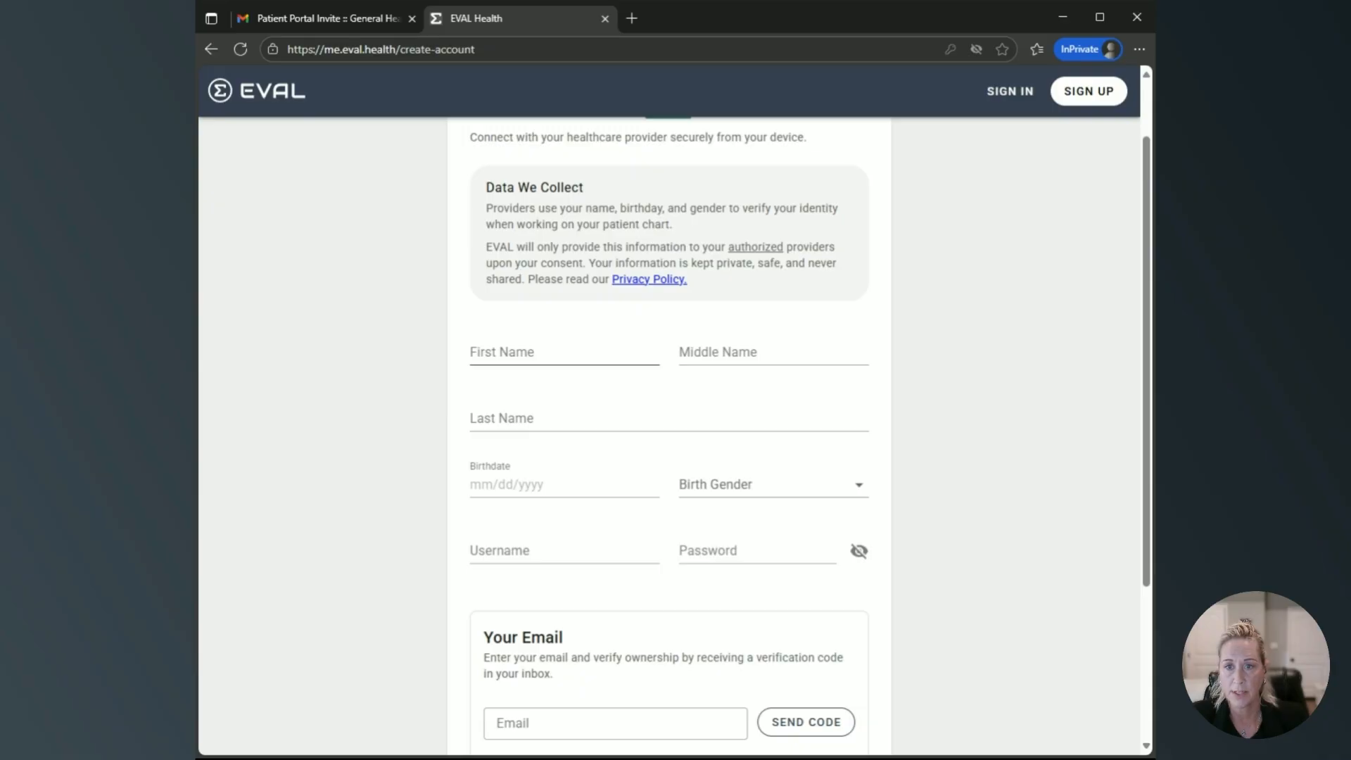
left_click(564, 352)
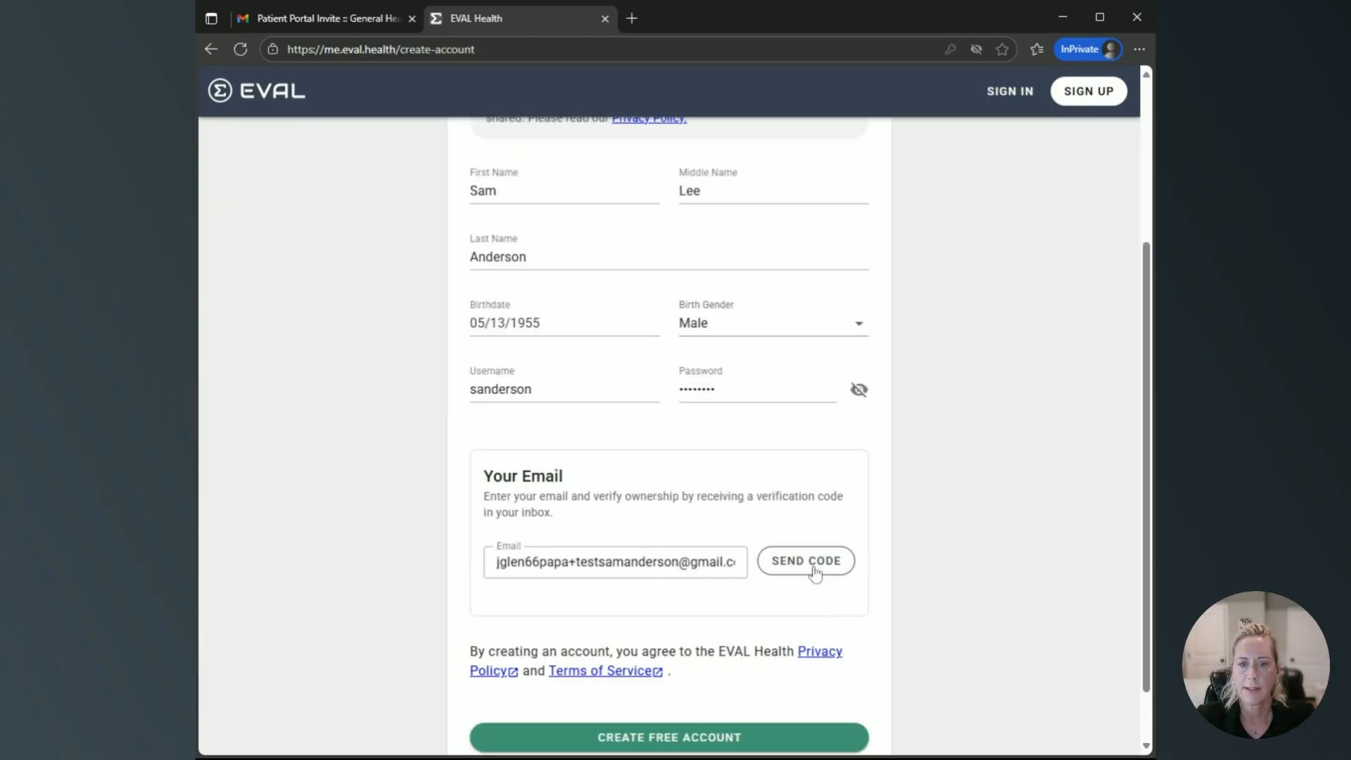
left_click(811, 569)
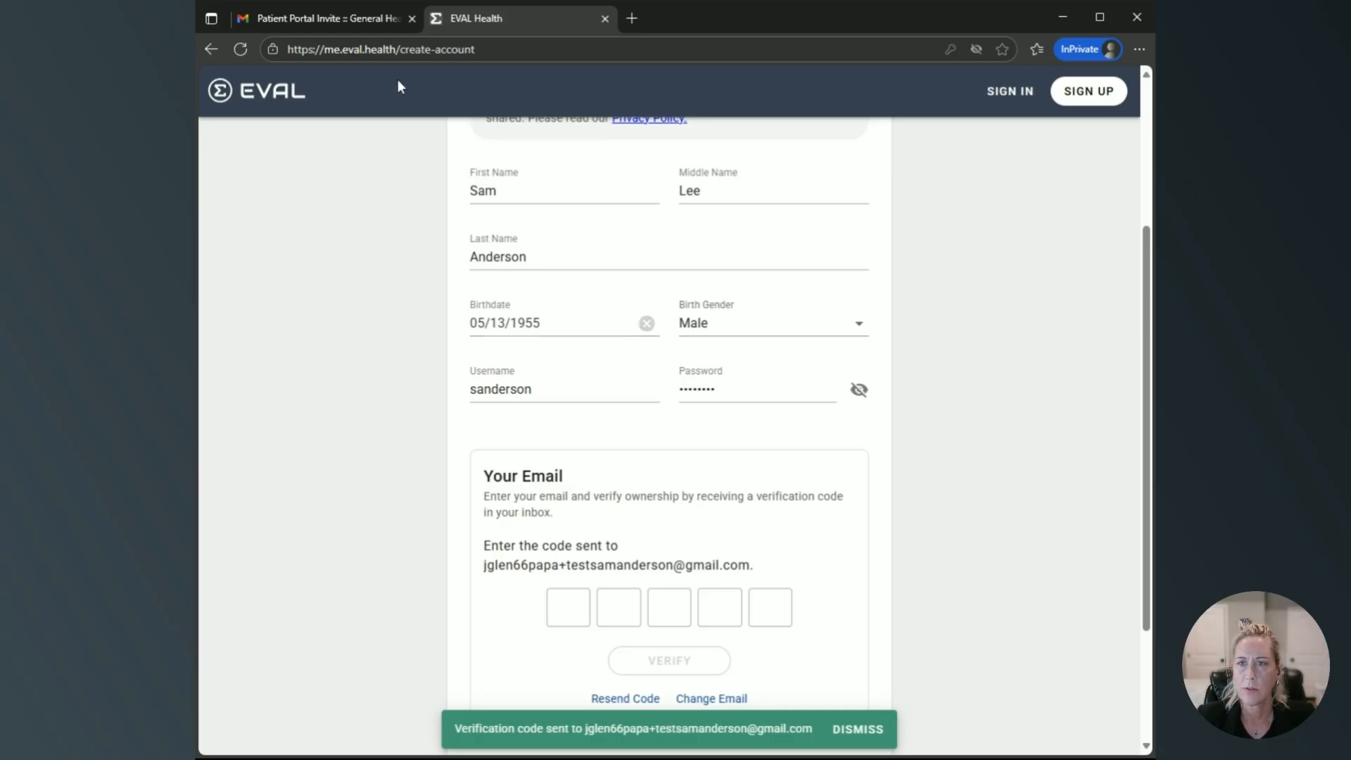
Step: Open the EVAL Health code email in Gmail and enter its verification code in the account form to verify the e-mail
left_click(339, 19)
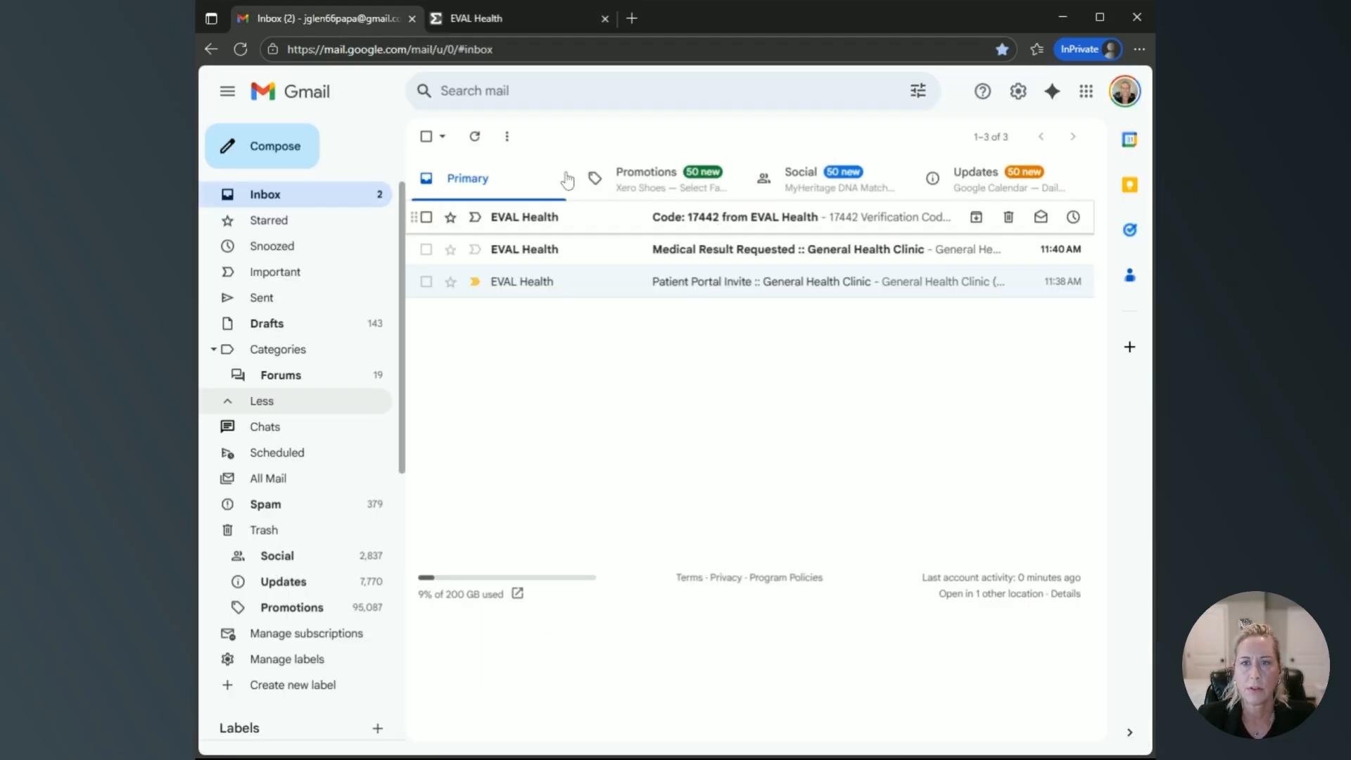
left_click(671, 219)
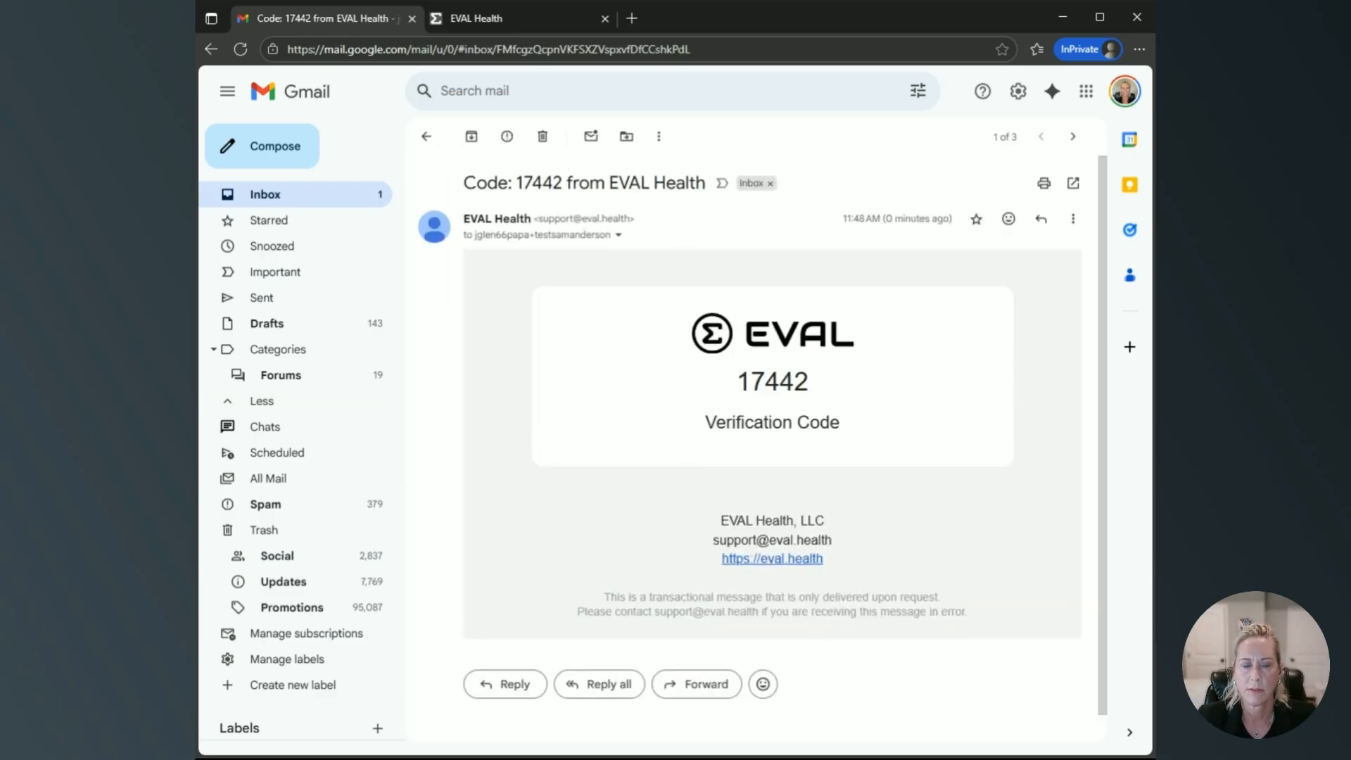
left_click(525, 19)
left_click(568, 607)
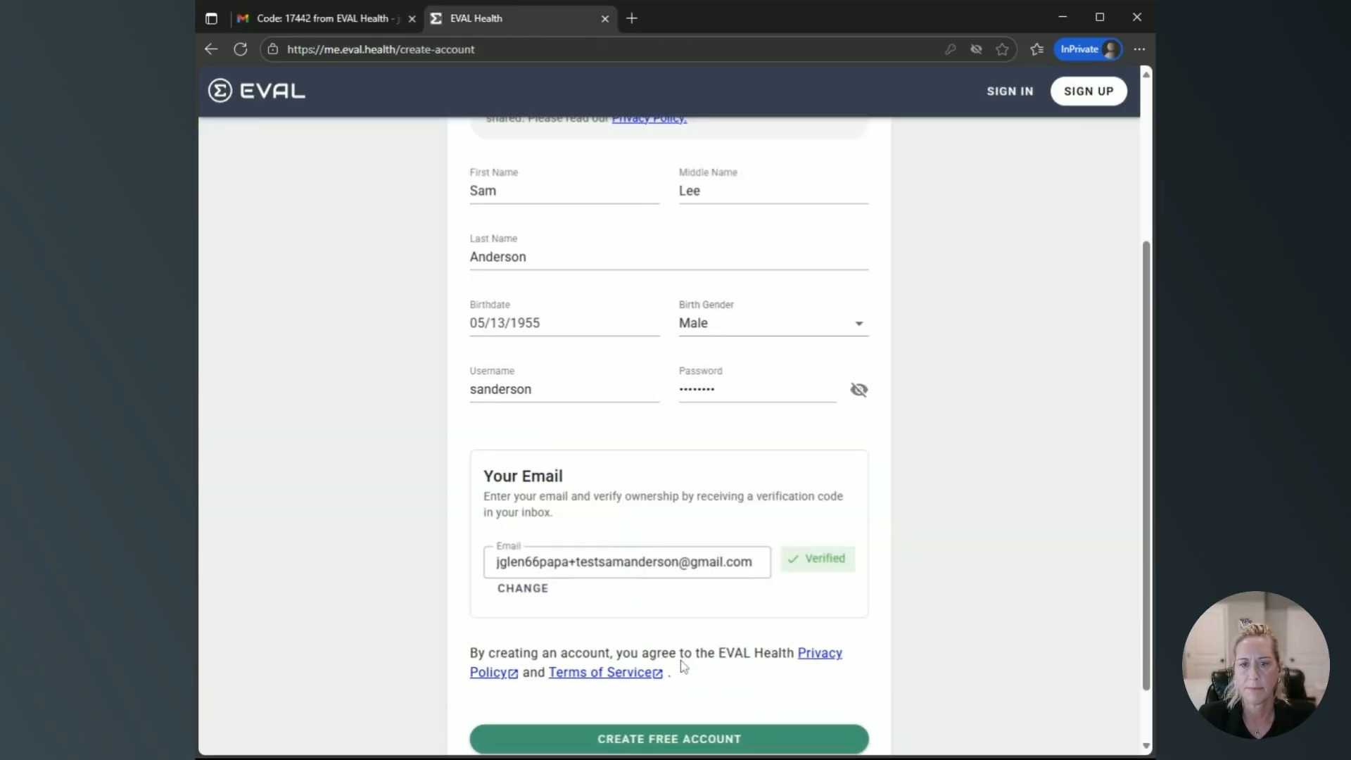
Step: Create the free account, accept the General Health Clinic invite and check the signed-in profile
scroll(686, 690, "down", 2)
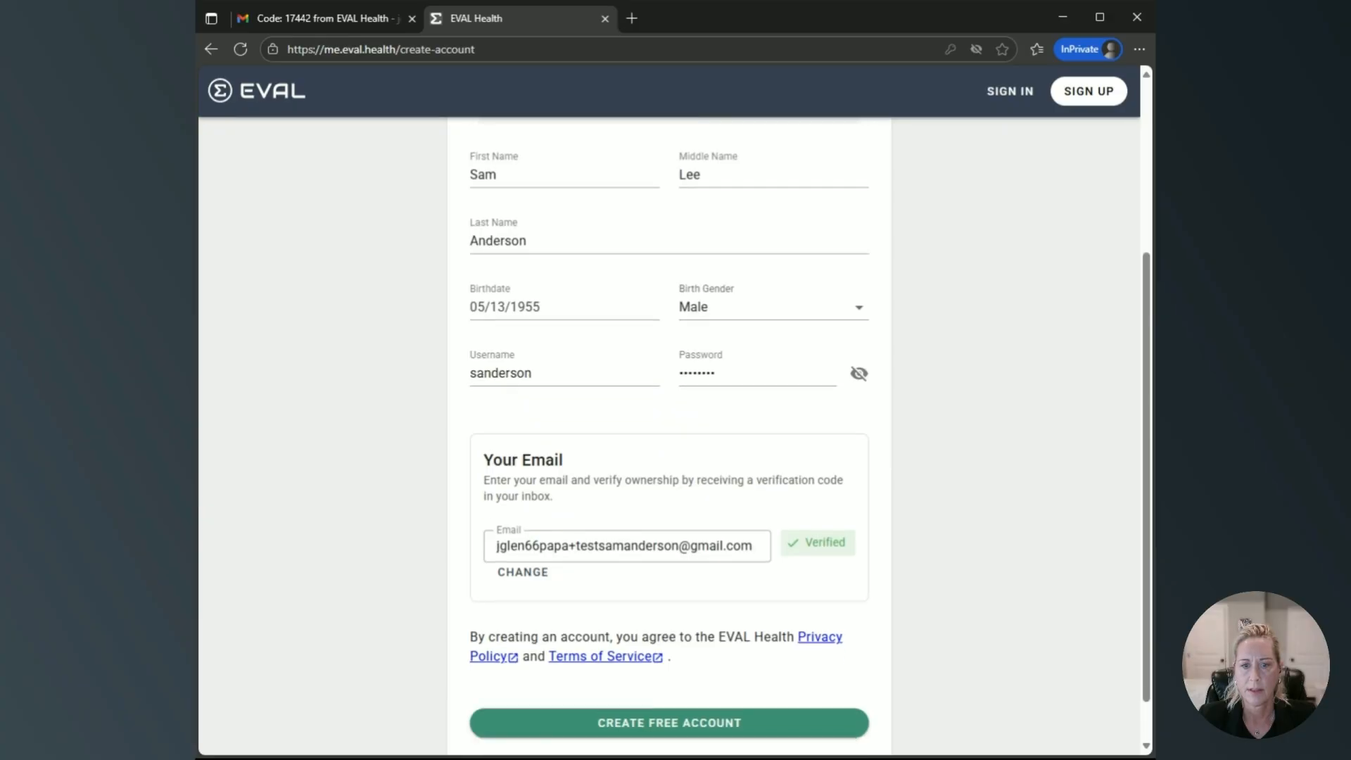
left_click(684, 686)
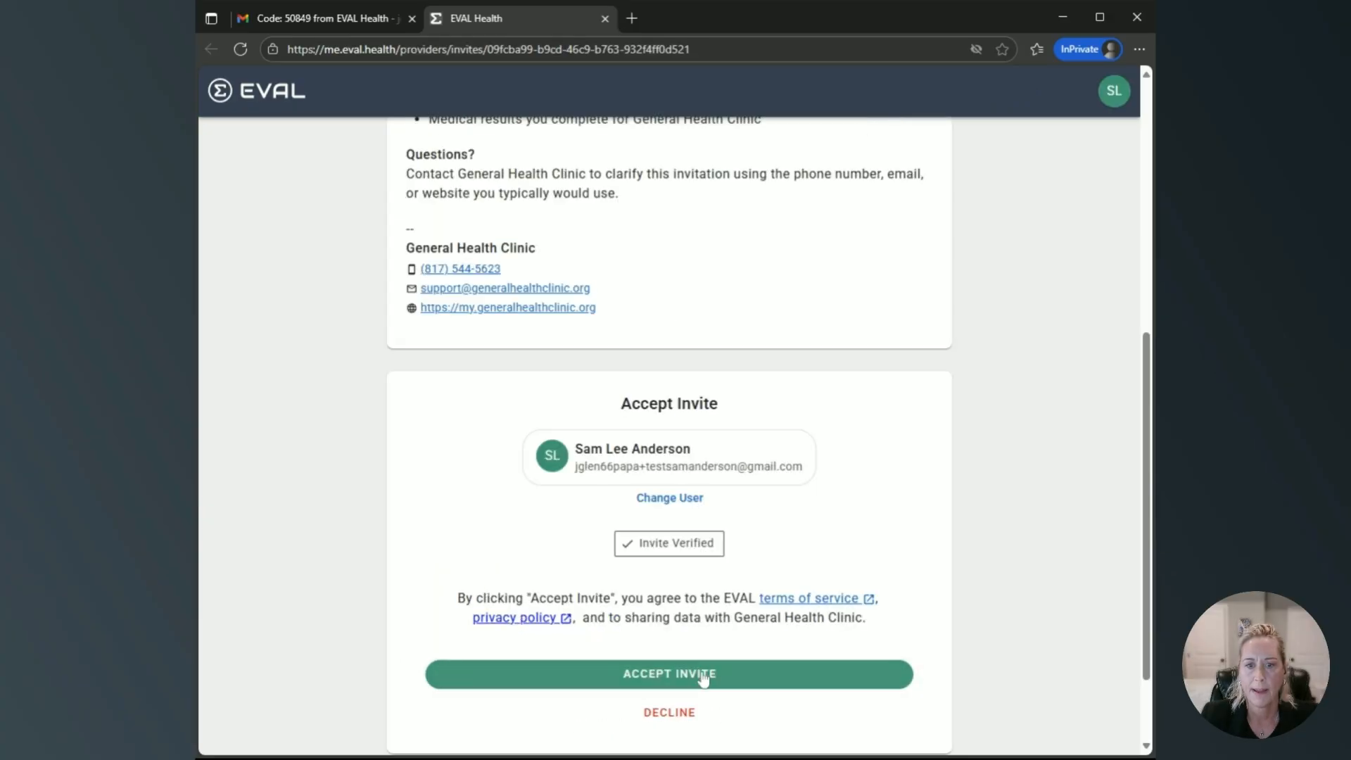
left_click(703, 676)
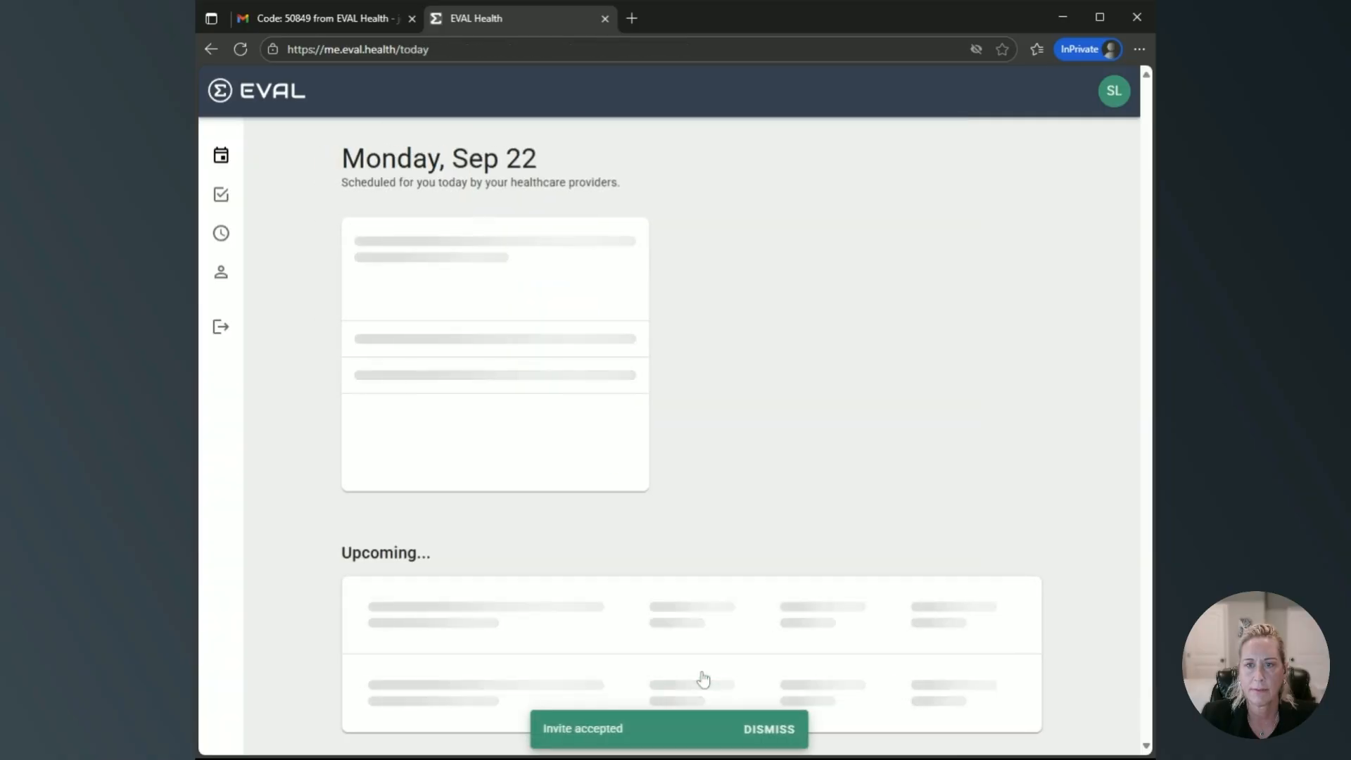
left_click(1114, 102)
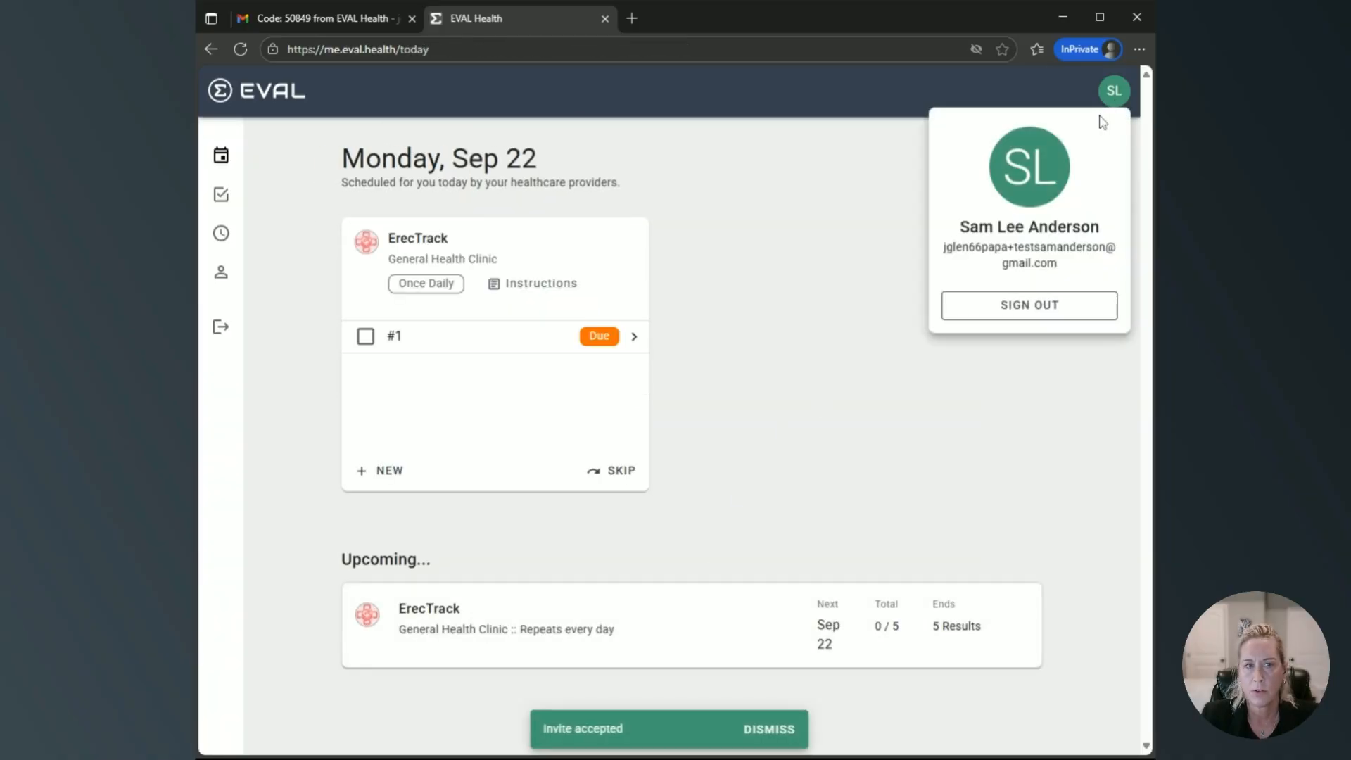
left_click(934, 216)
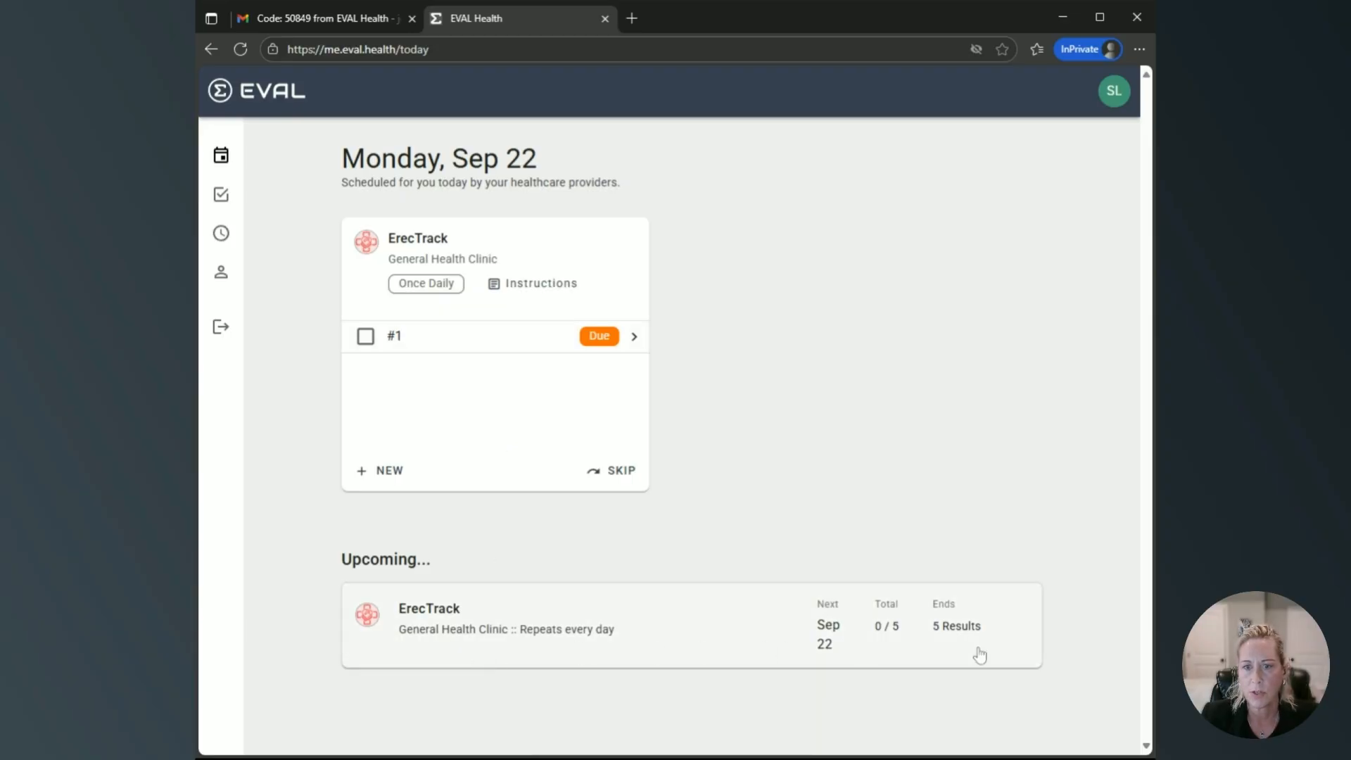
Step: Start today's due ErecTrack assessment, choosing Caverject as the medication and entering a dose of 15 mcgs
left_click(533, 345)
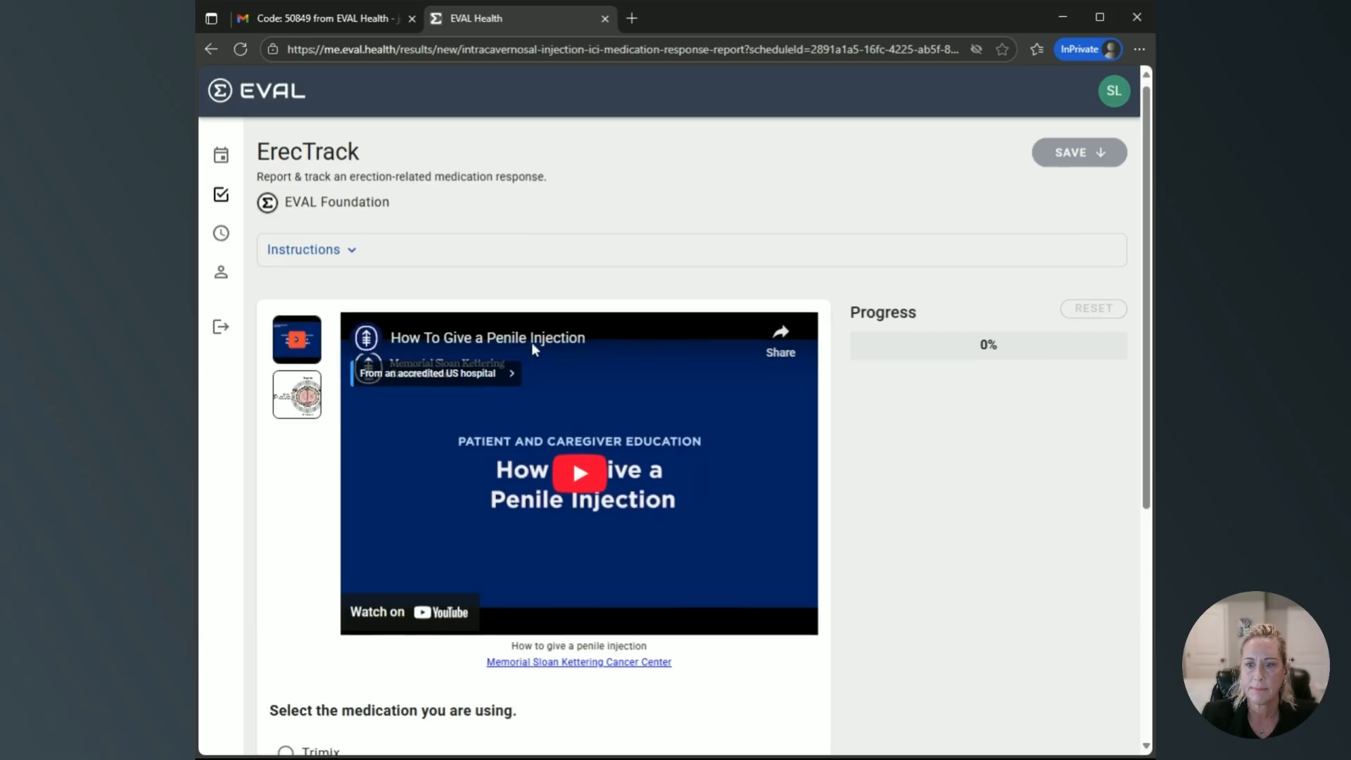
scroll(531, 342, "down", 3)
left_click(284, 618)
left_click(342, 372)
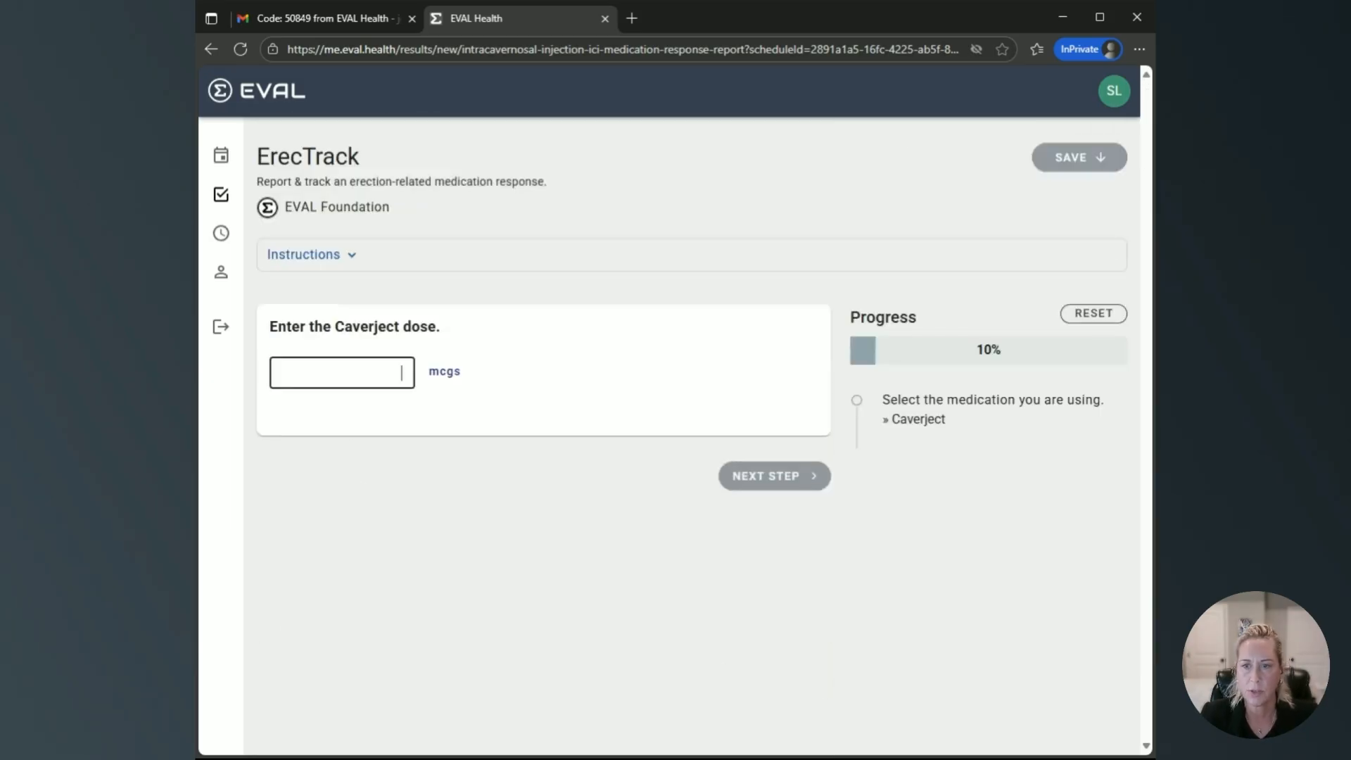
type("15")
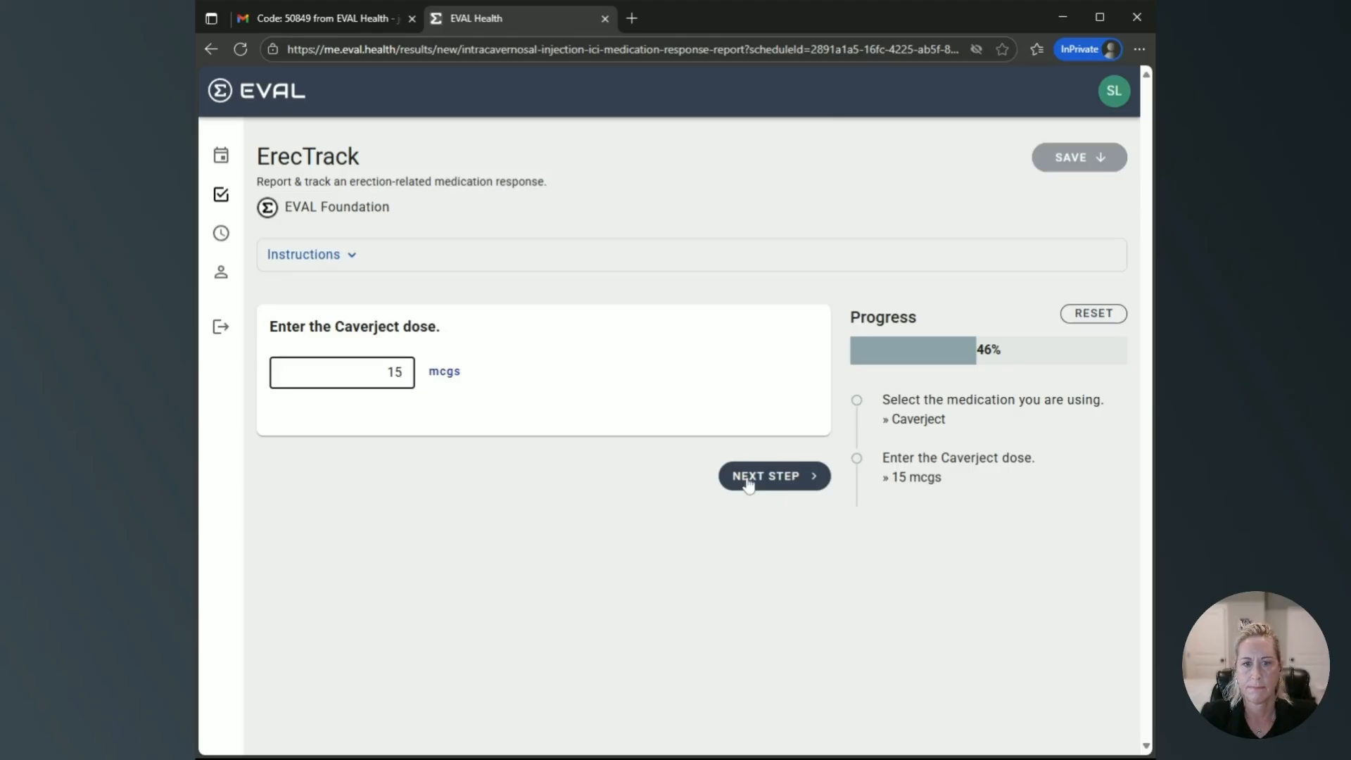
left_click(747, 480)
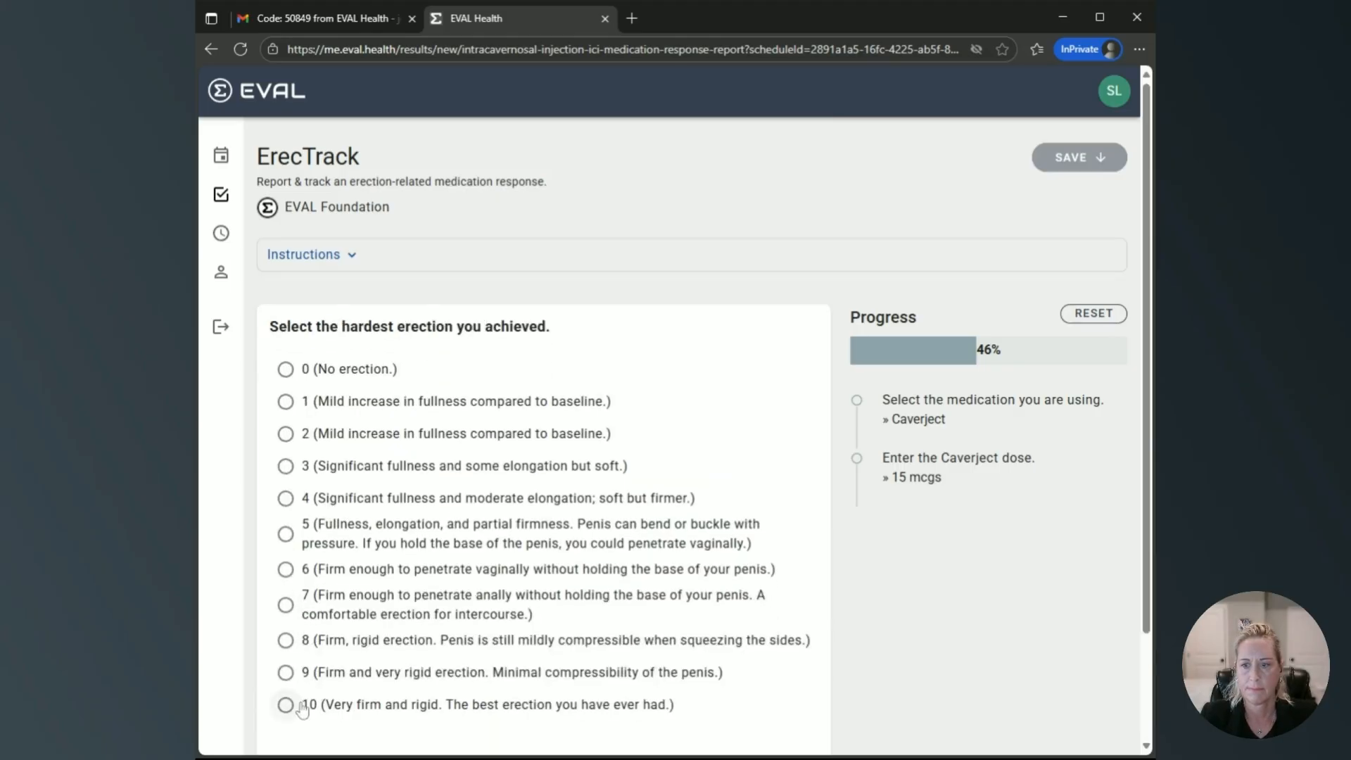
Step: Answer hardest erection 10, duration of penetration hardness > 120 minutes, and Yes for both ecchymosis and hematoma
scroll(289, 712, "down", 2)
left_click(286, 581)
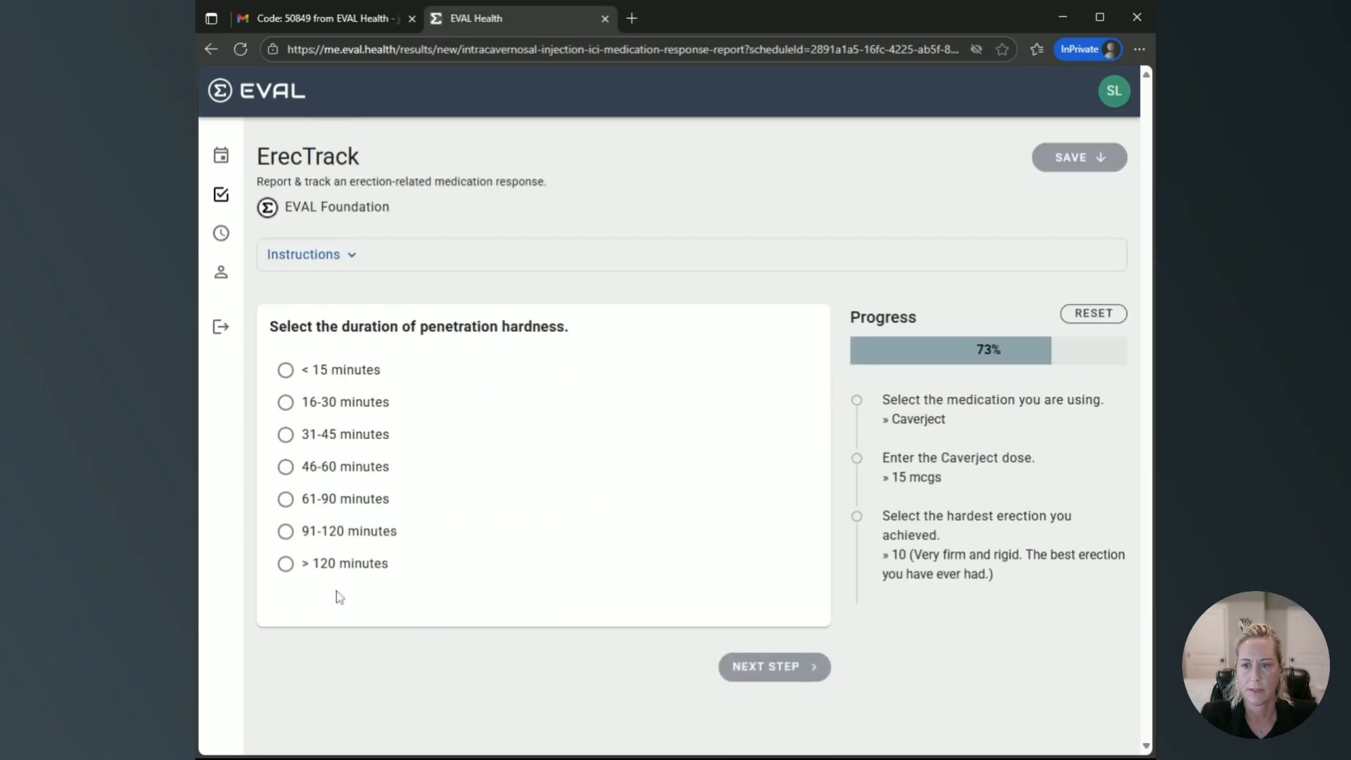
left_click(285, 561)
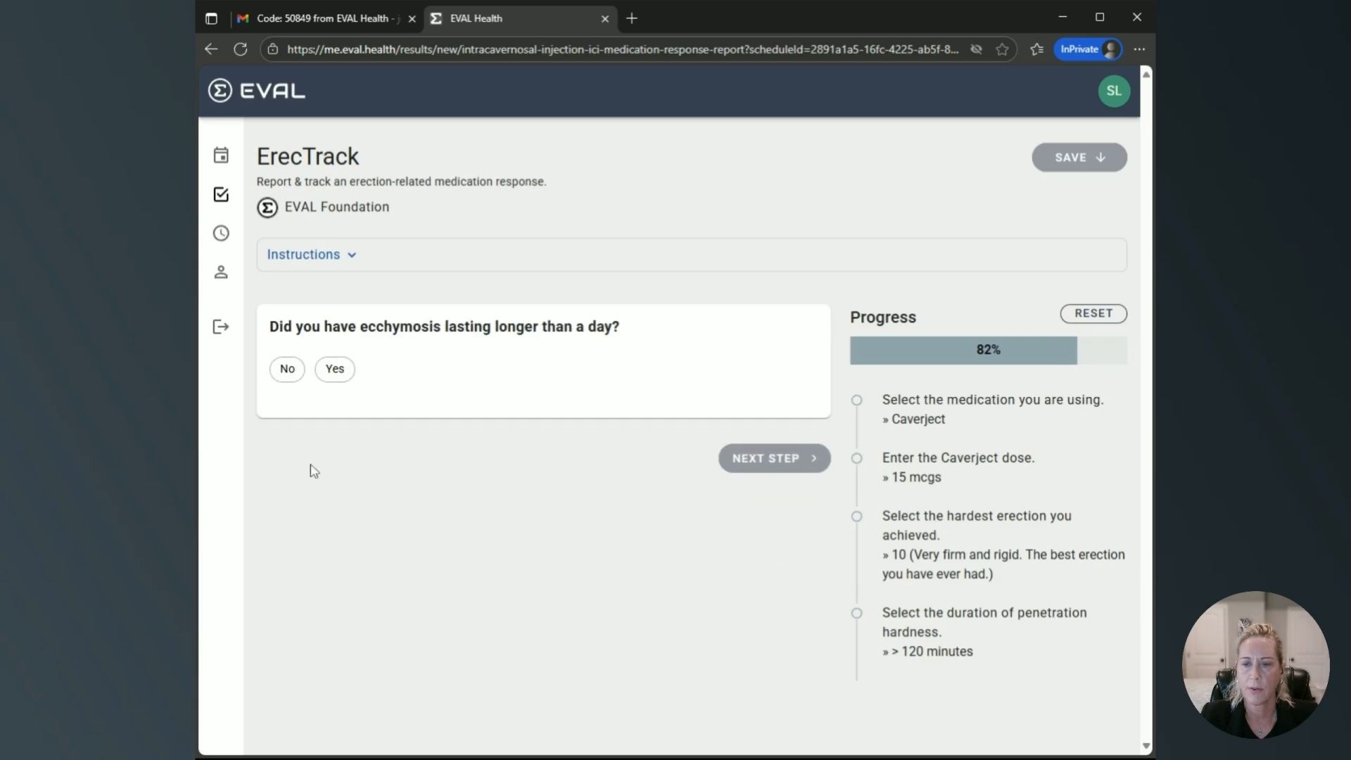
left_click(342, 373)
left_click(345, 376)
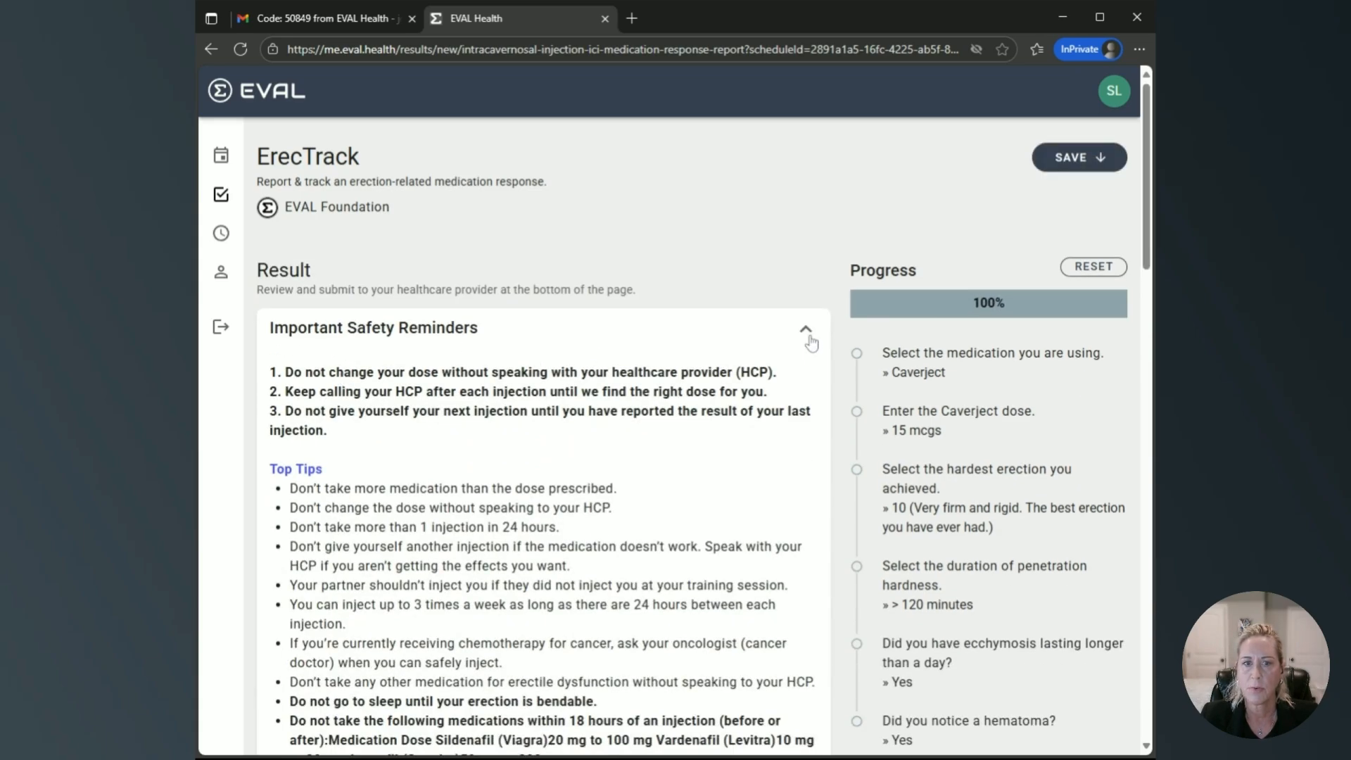
Step: Collapse the Important Safety Reminders and Priapism sections to look over the ErecTrack result
left_click(808, 337)
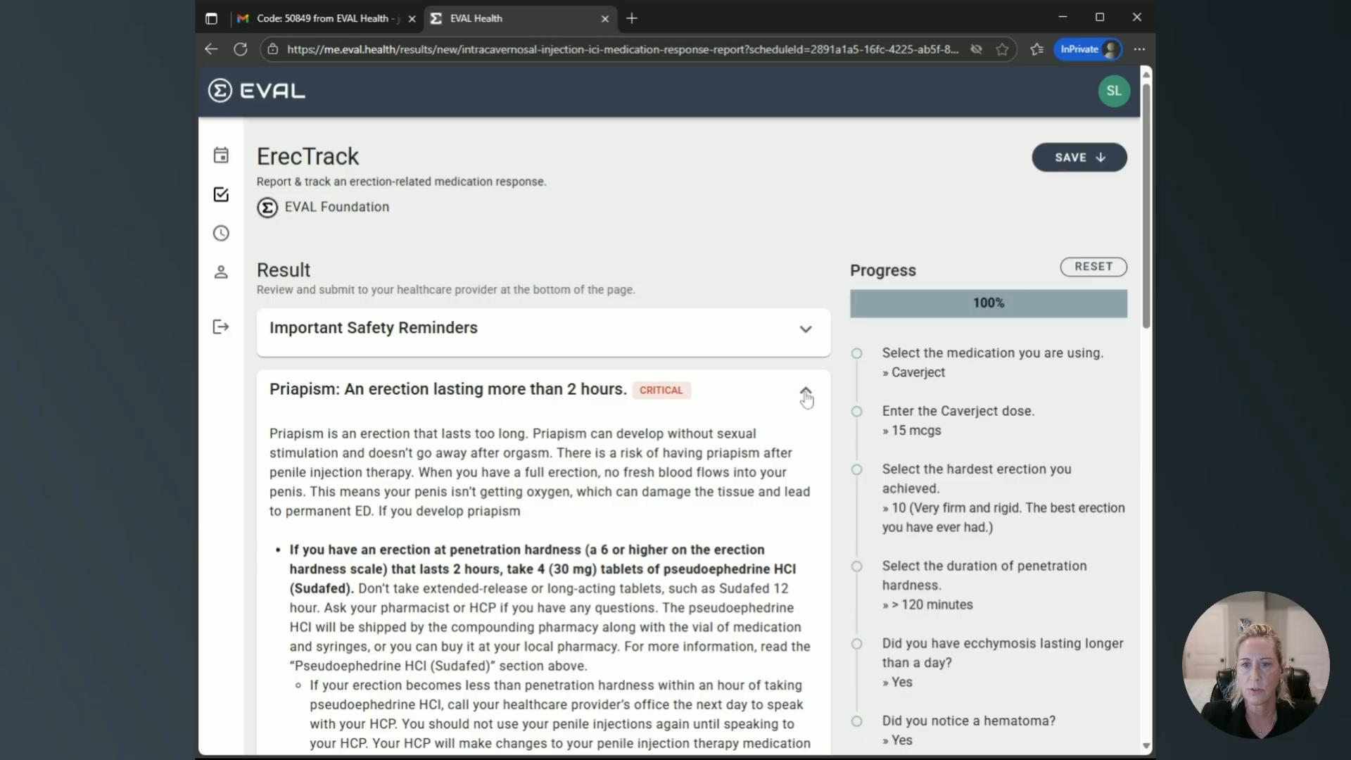
left_click(806, 396)
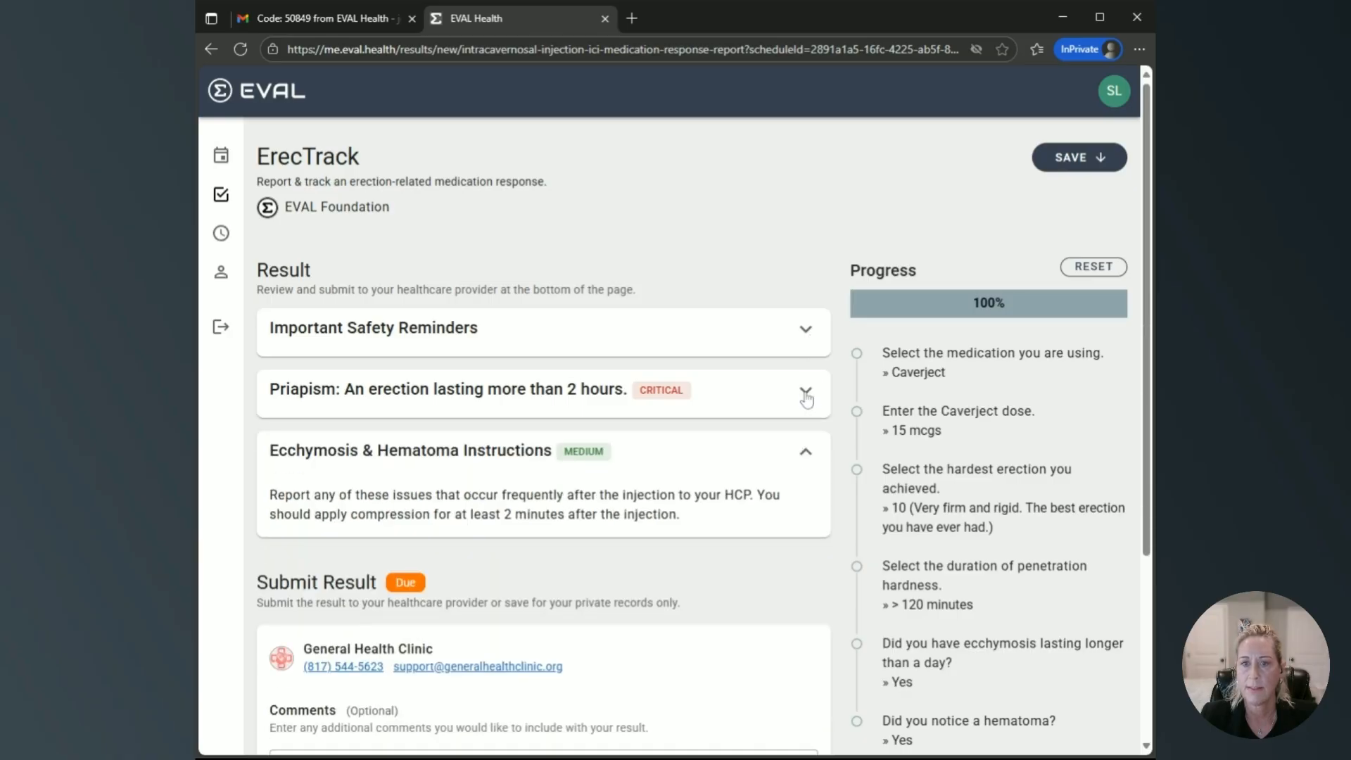
scroll(807, 395, "down", 1)
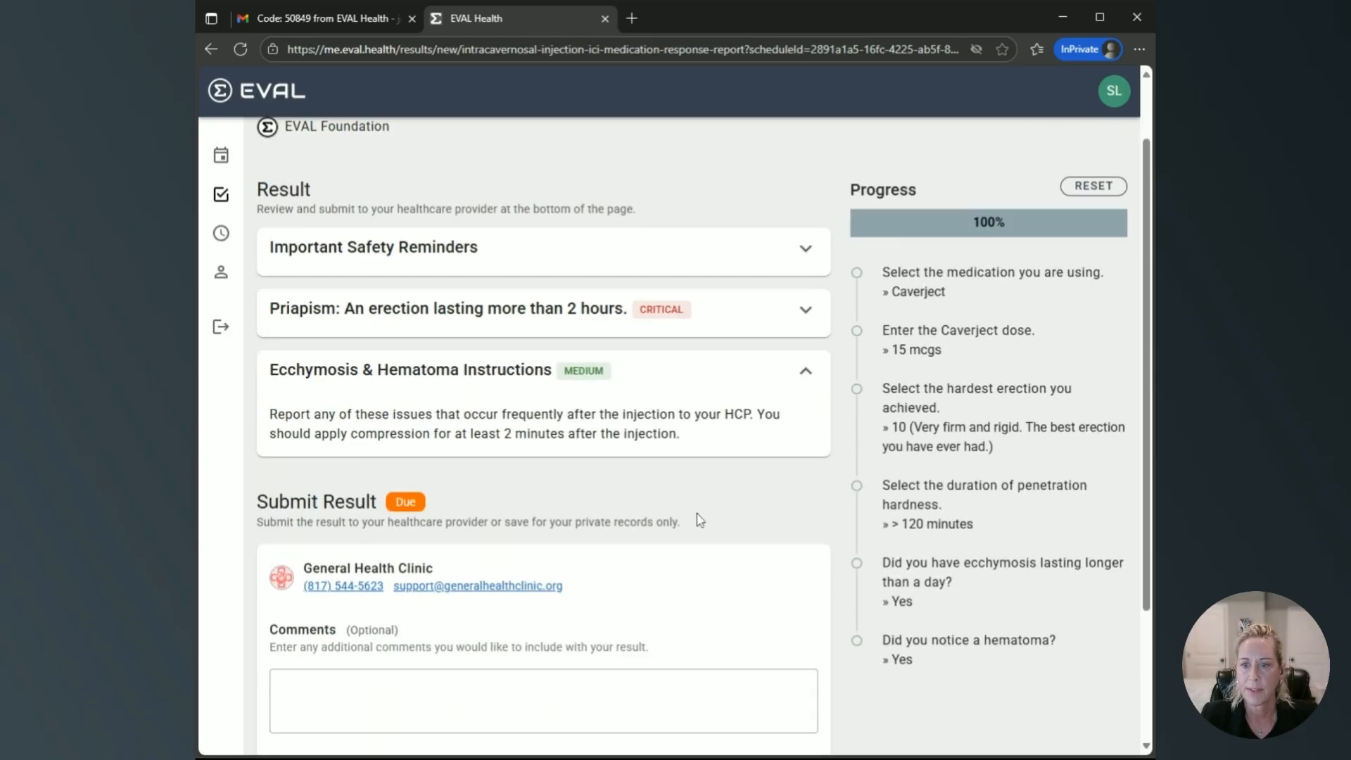
Step: Add the comment "Symptoms have resolved." and save and submit the result to General Health Clinic
scroll(700, 520, "down", 2)
left_click(700, 521)
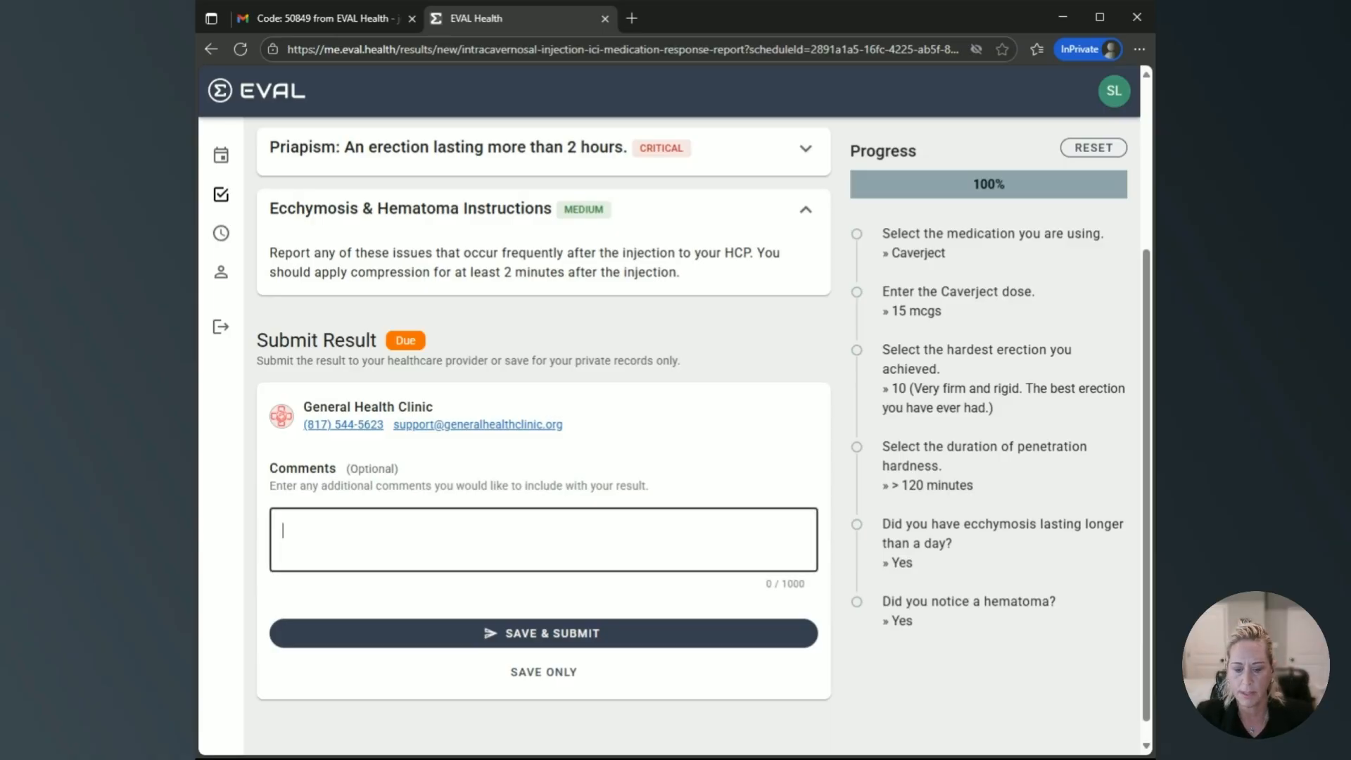
type("S")
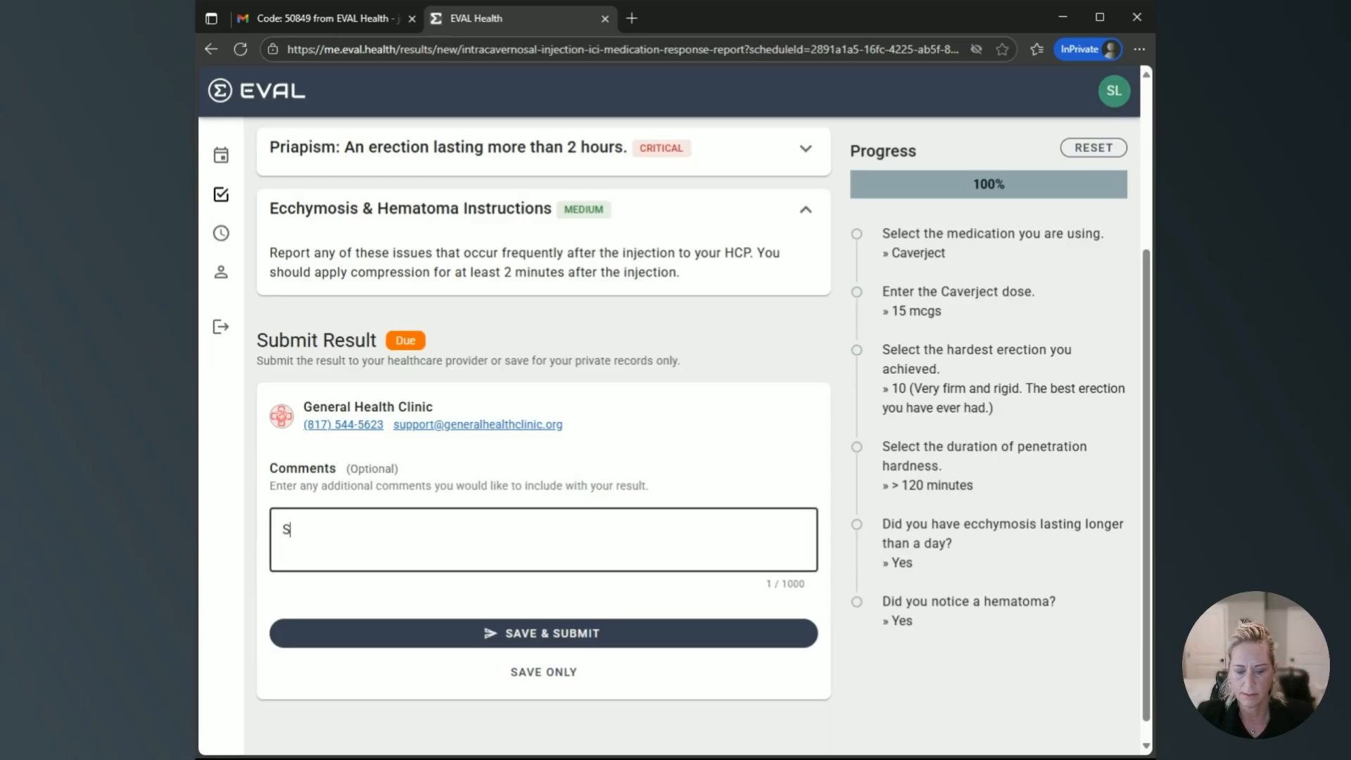
type("ymptoms have resolved.")
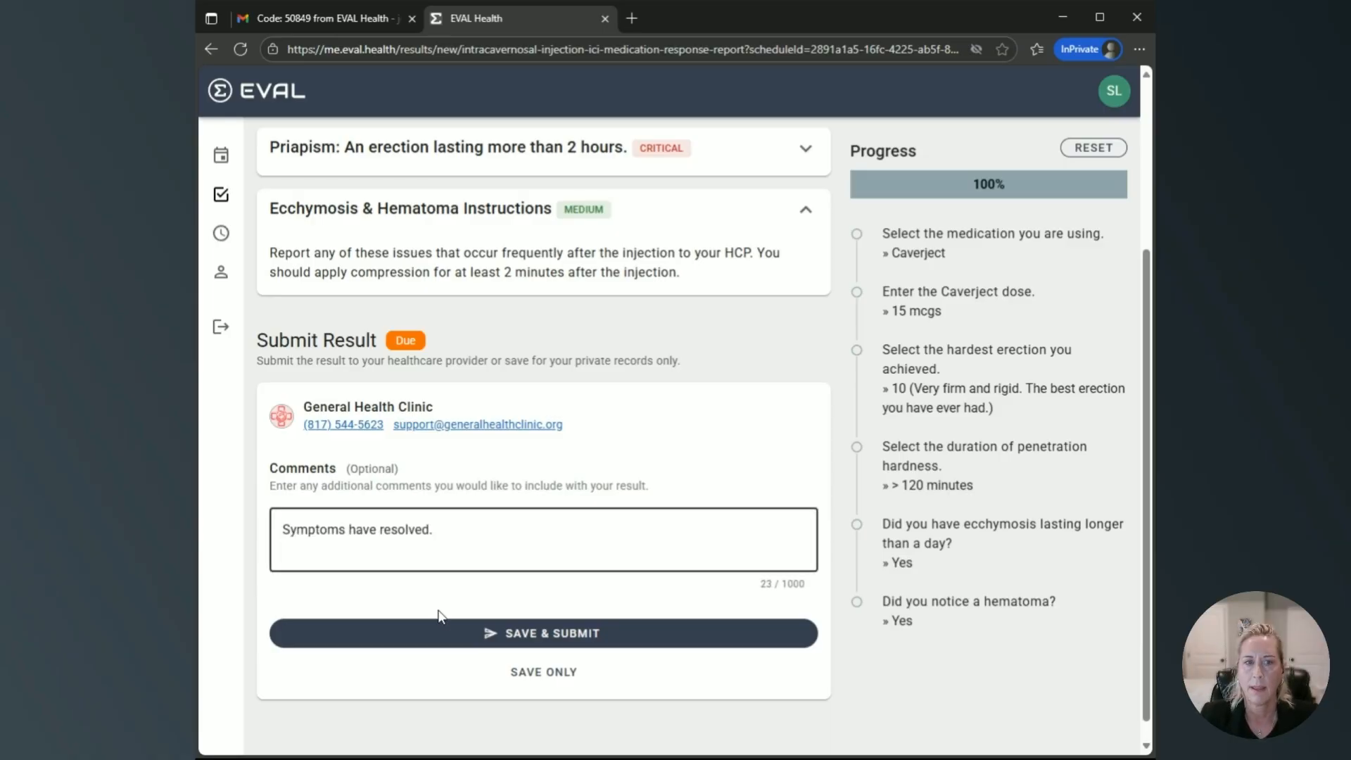
left_click(463, 639)
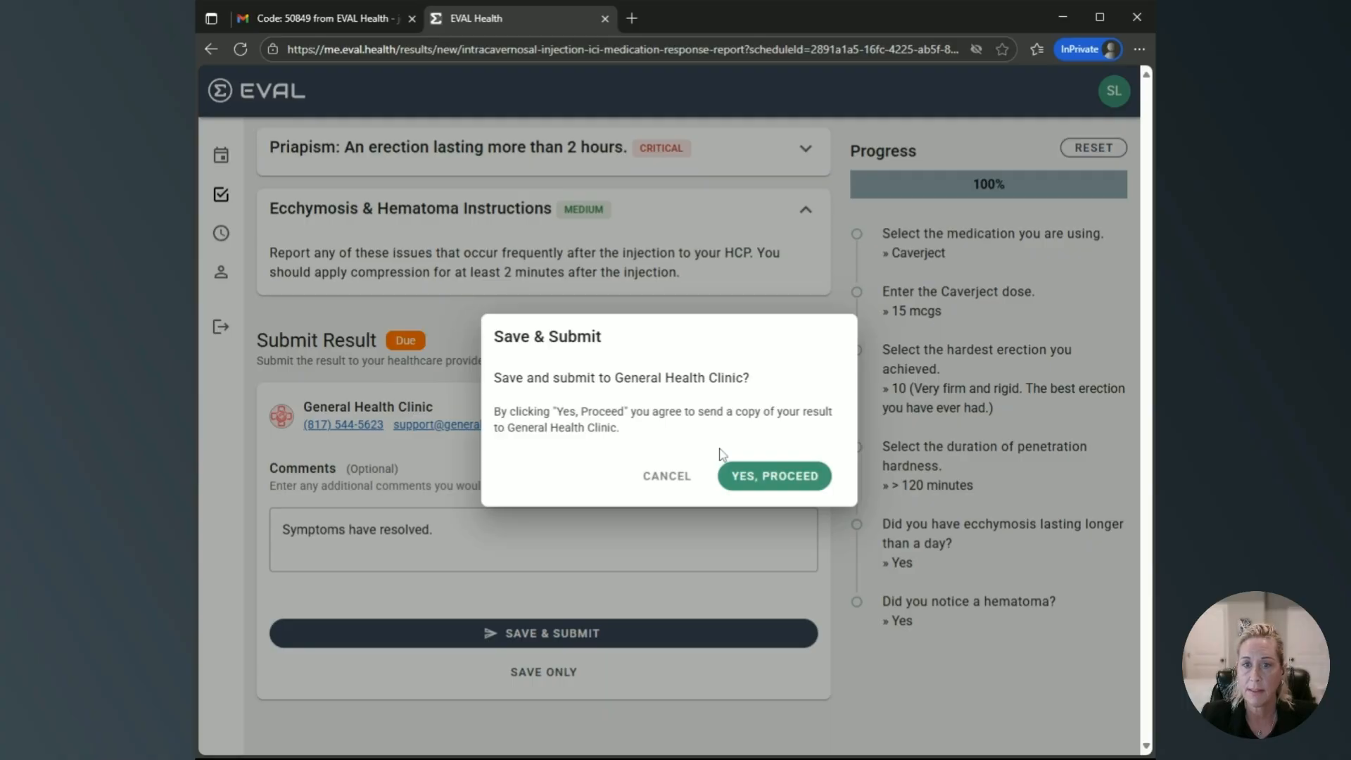
left_click(774, 478)
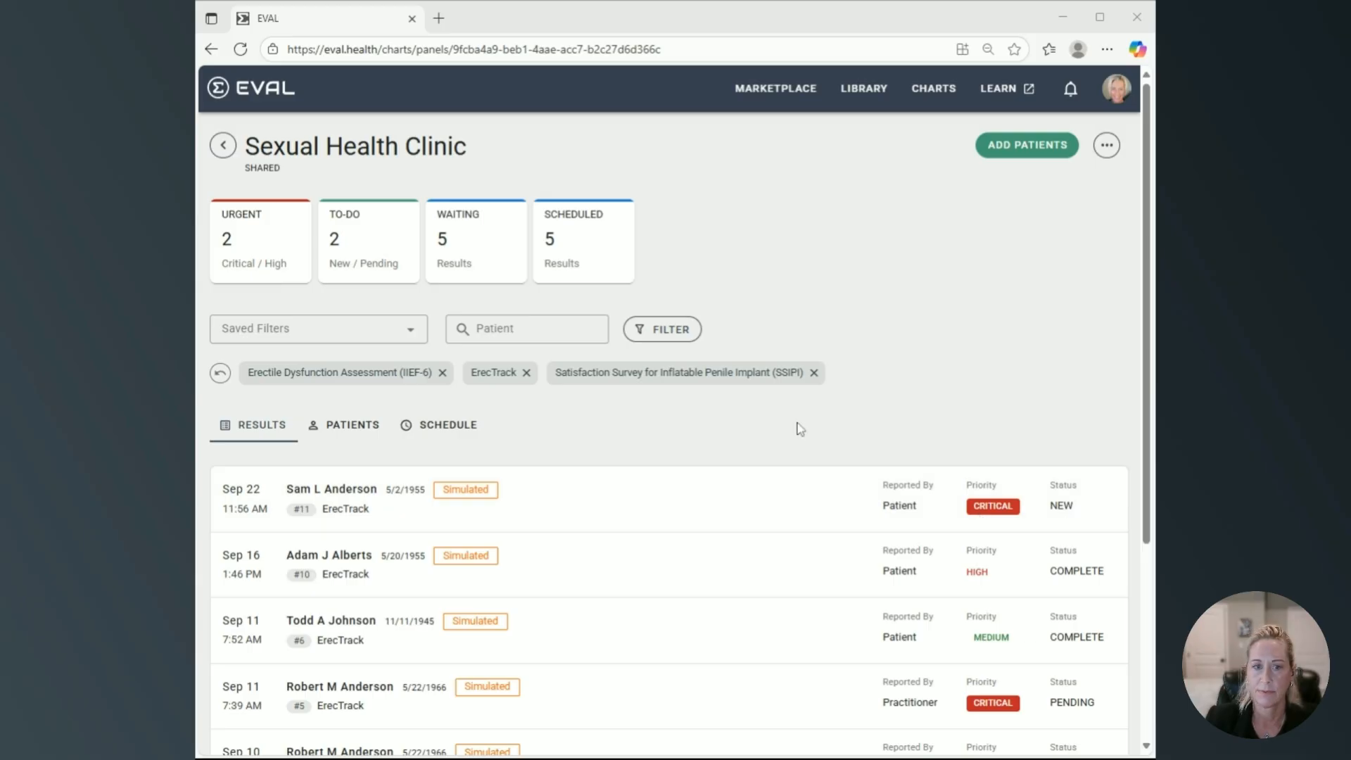
Step: Open the patient's new ErecTrack result from the clinic's Sexual Health Clinic panel and review its instructions and answer summary
left_click(679, 500)
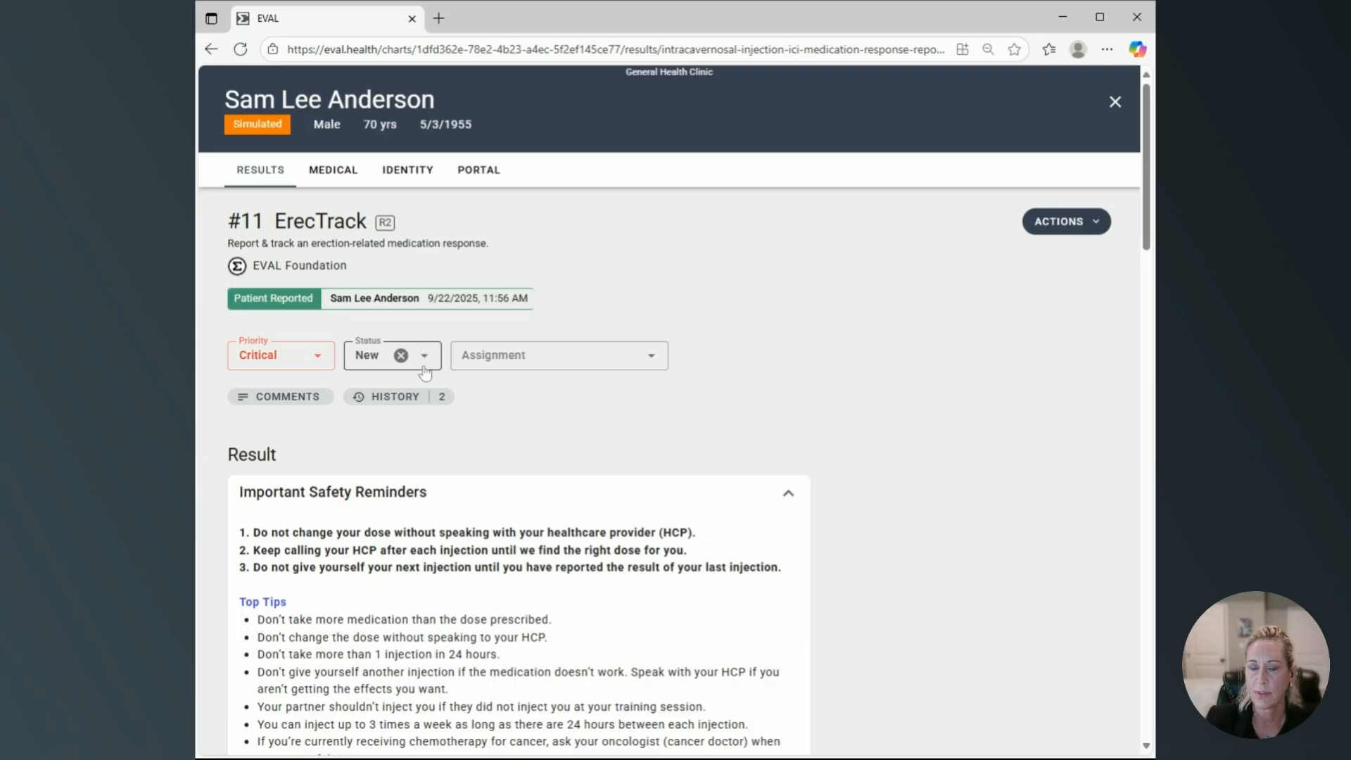
left_click(787, 492)
scroll(787, 558, "down", 2)
scroll(787, 558, "down", 3)
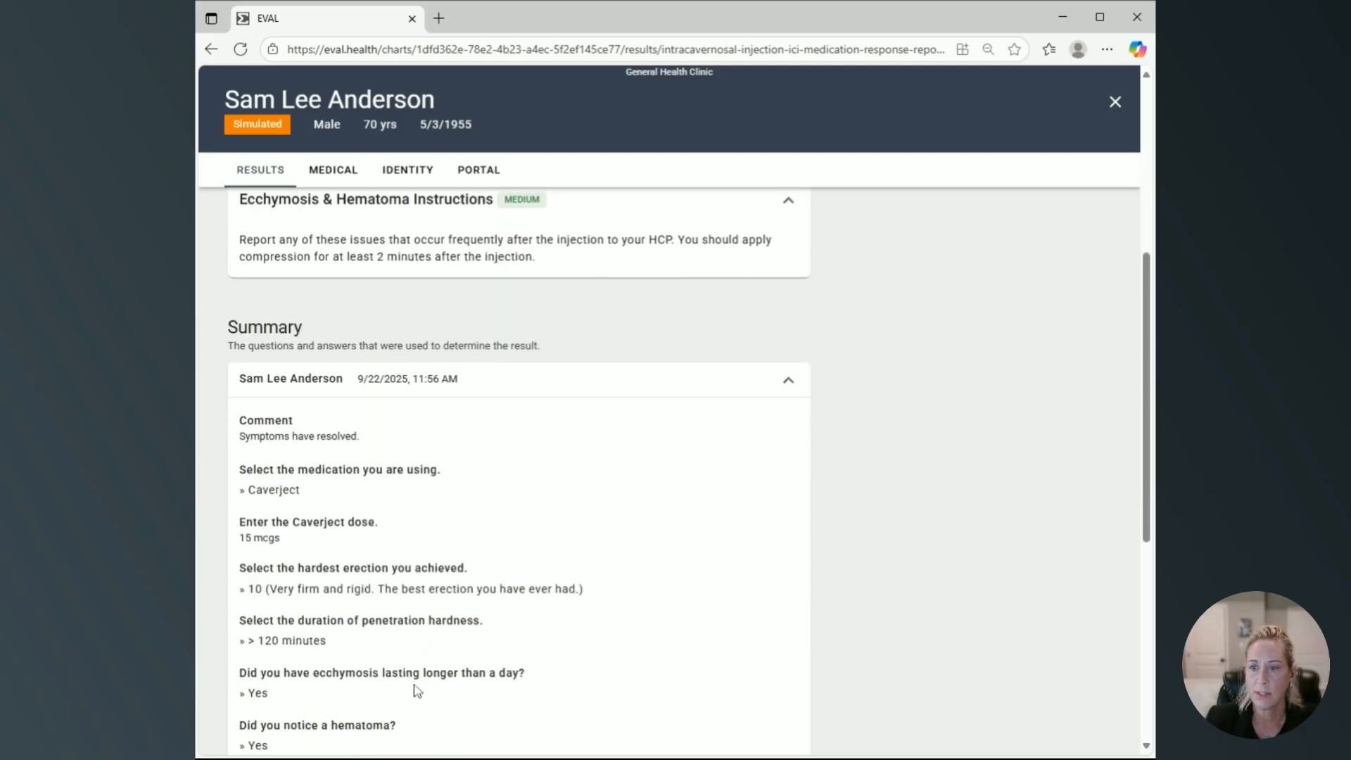
scroll(416, 693, "down", 3)
scroll(459, 606, "down", 2)
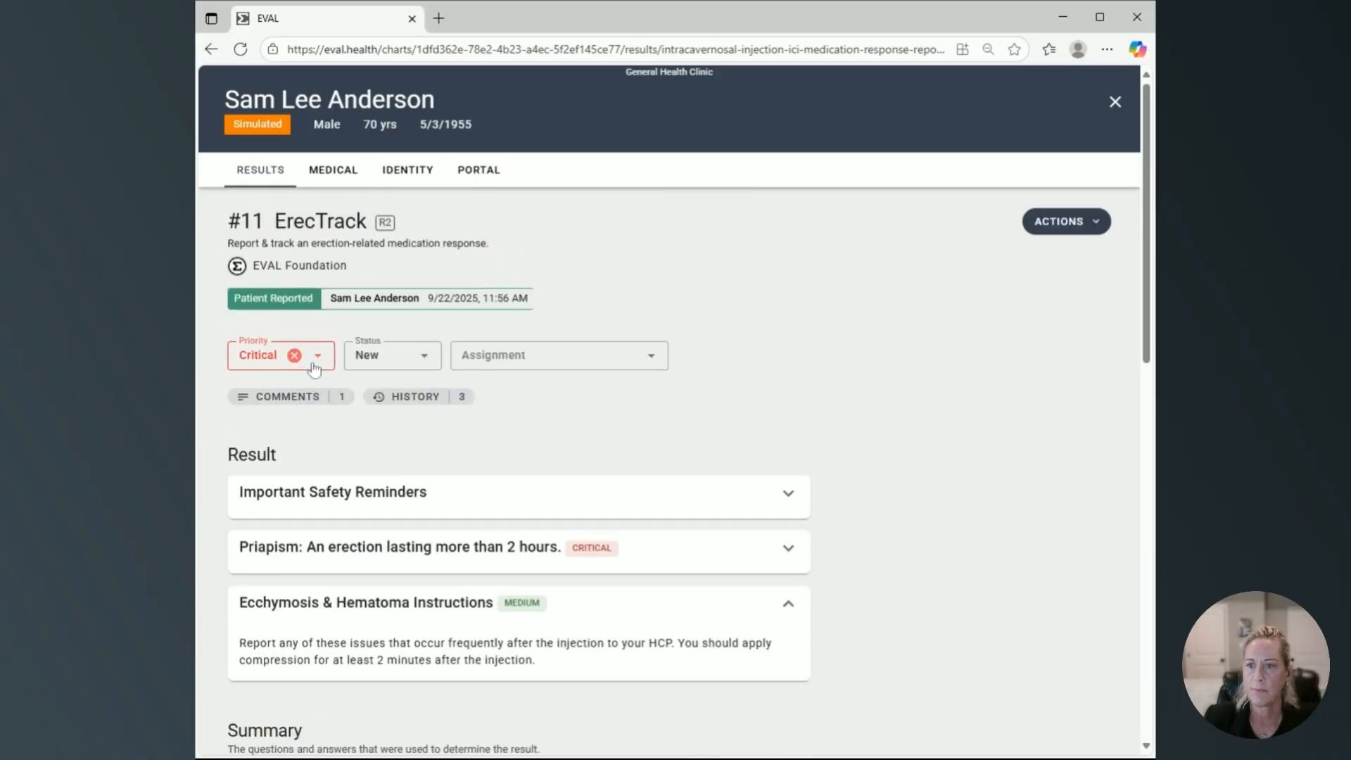
Step: Set the ErecTrack result's priority to High and its status to Complete
left_click(311, 356)
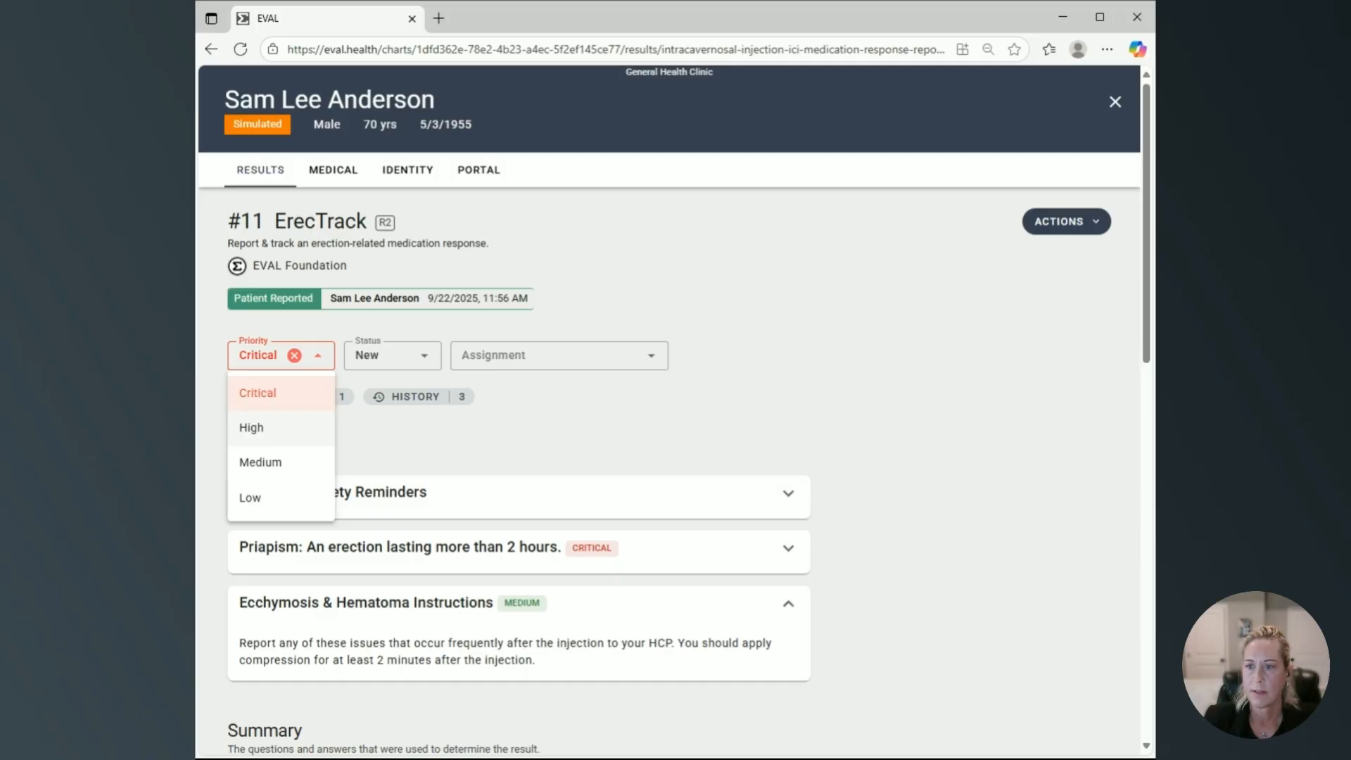
left_click(280, 428)
left_click(391, 355)
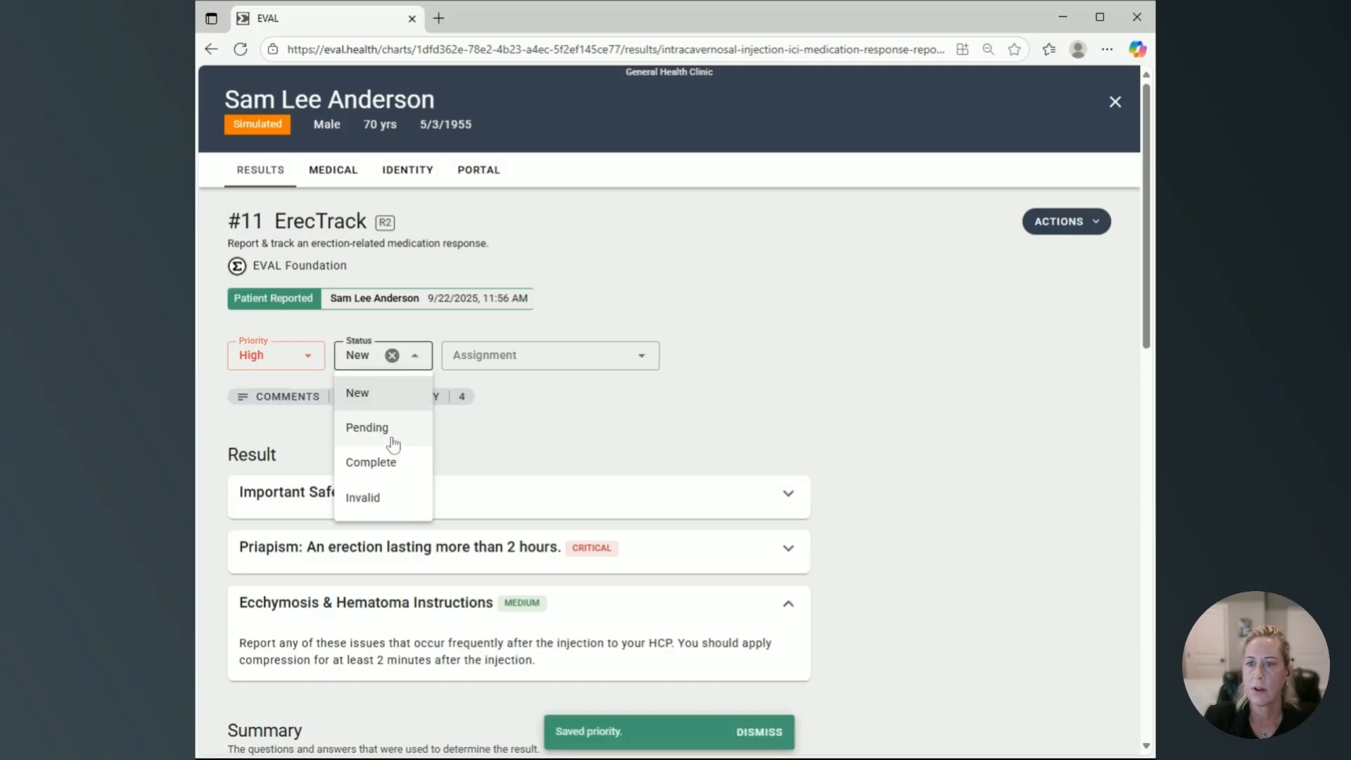
left_click(394, 463)
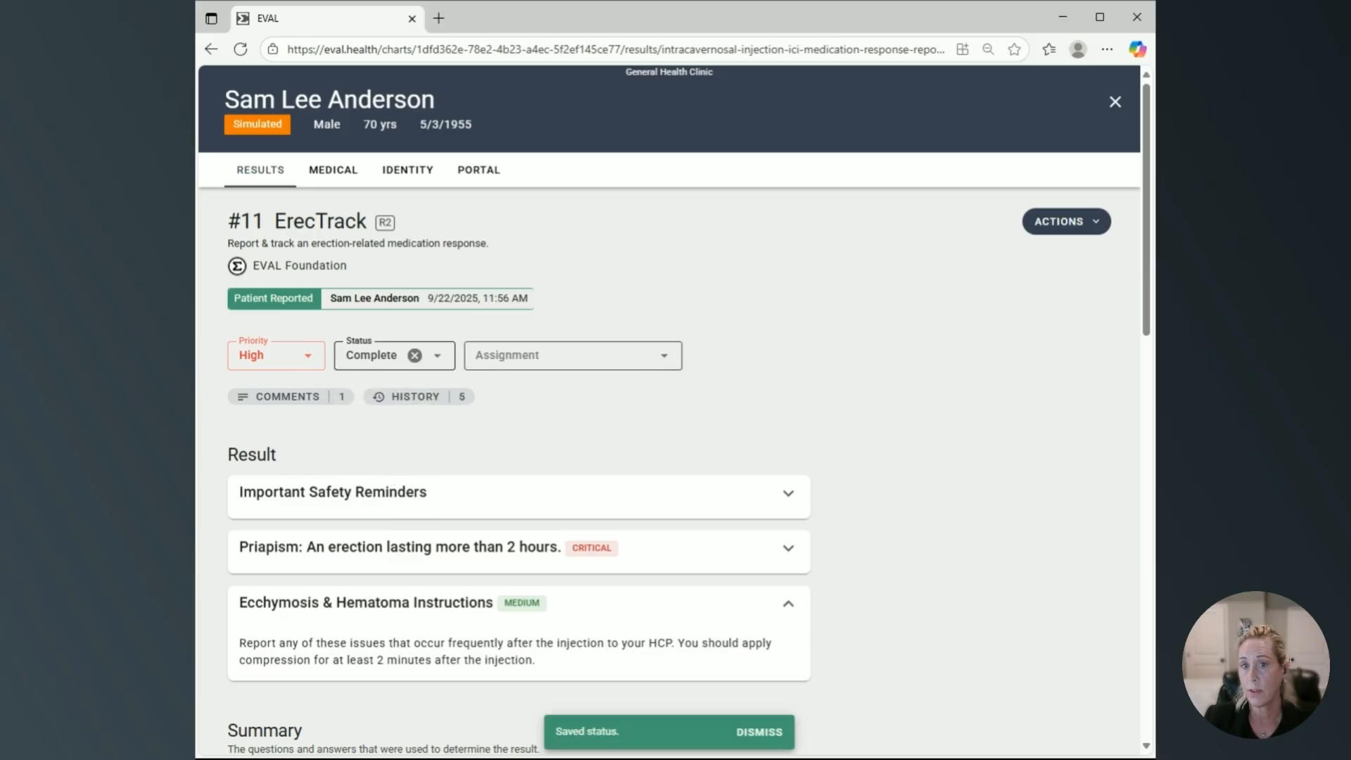
Step: Look through the assignment choices and the available actions for the ErecTrack result
left_click(664, 356)
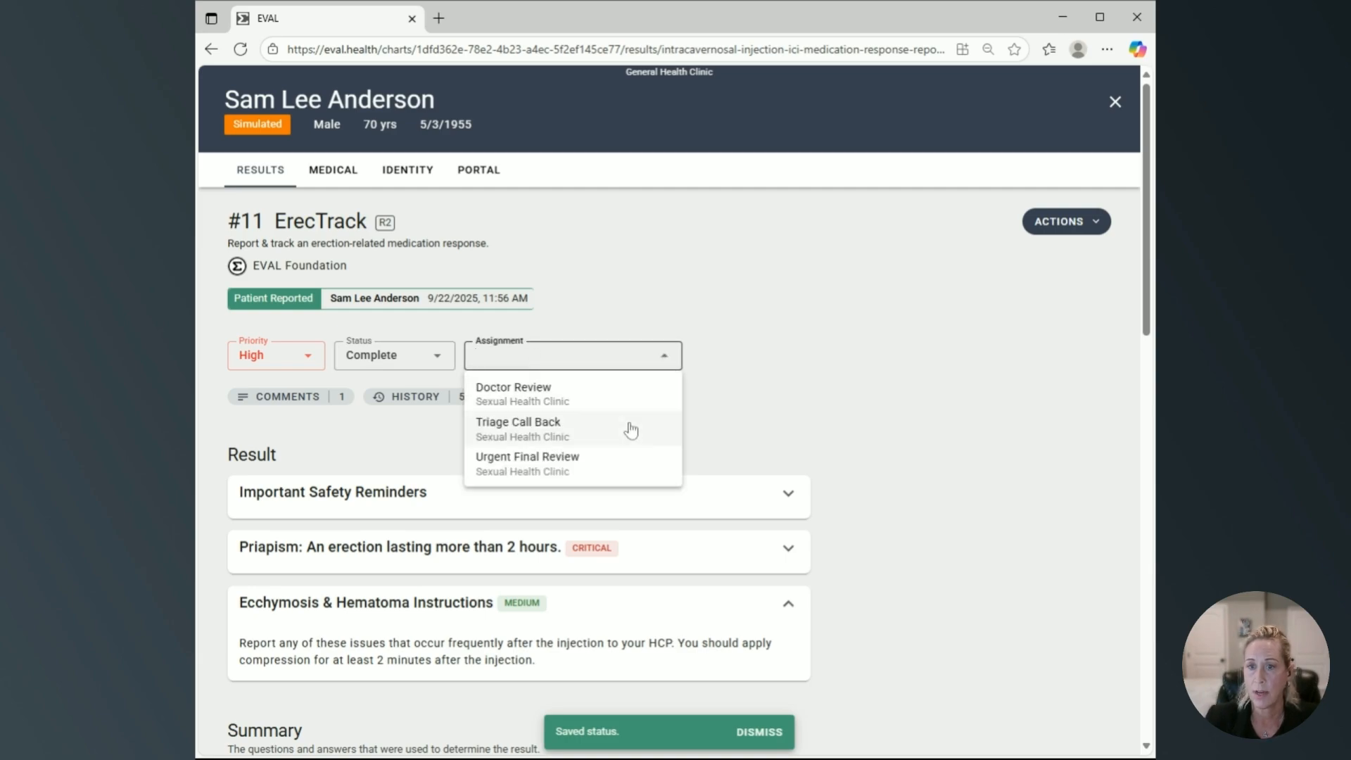
left_click(986, 550)
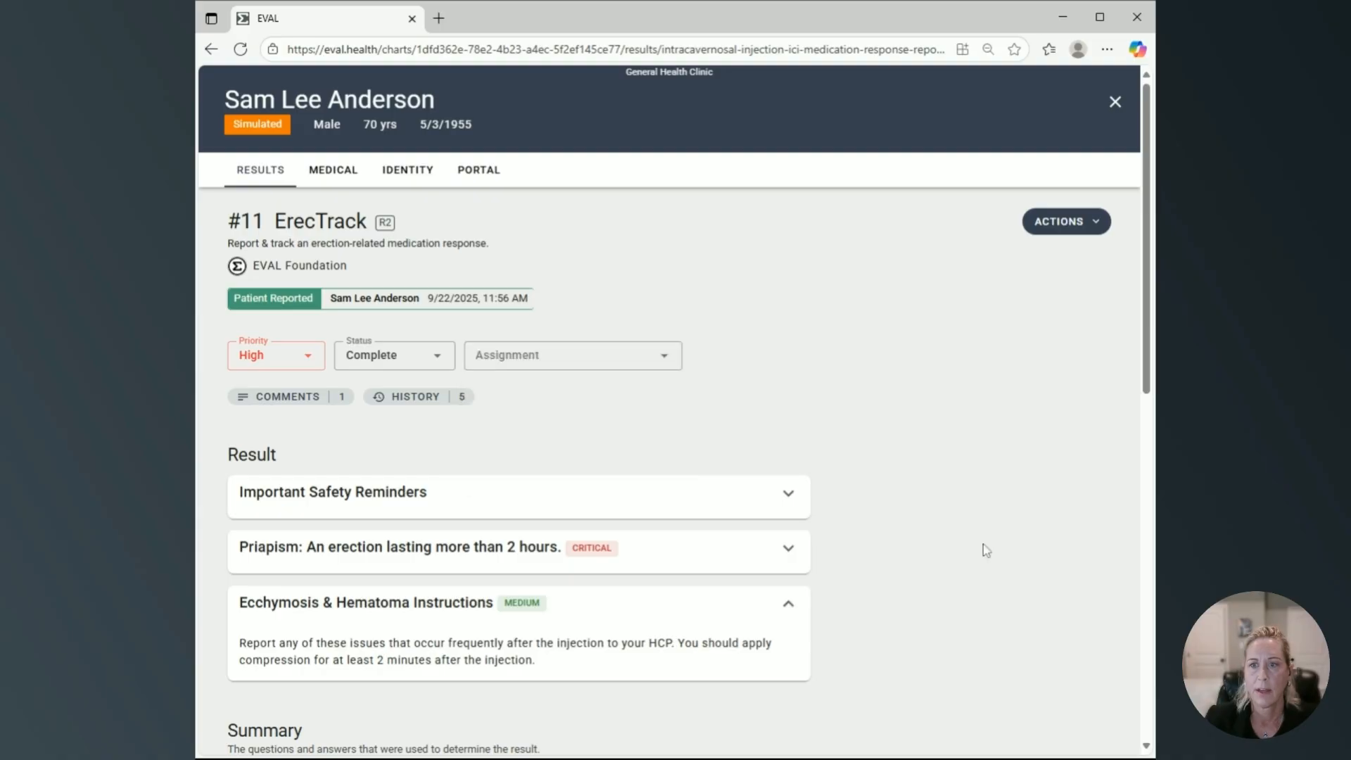
left_click(1088, 237)
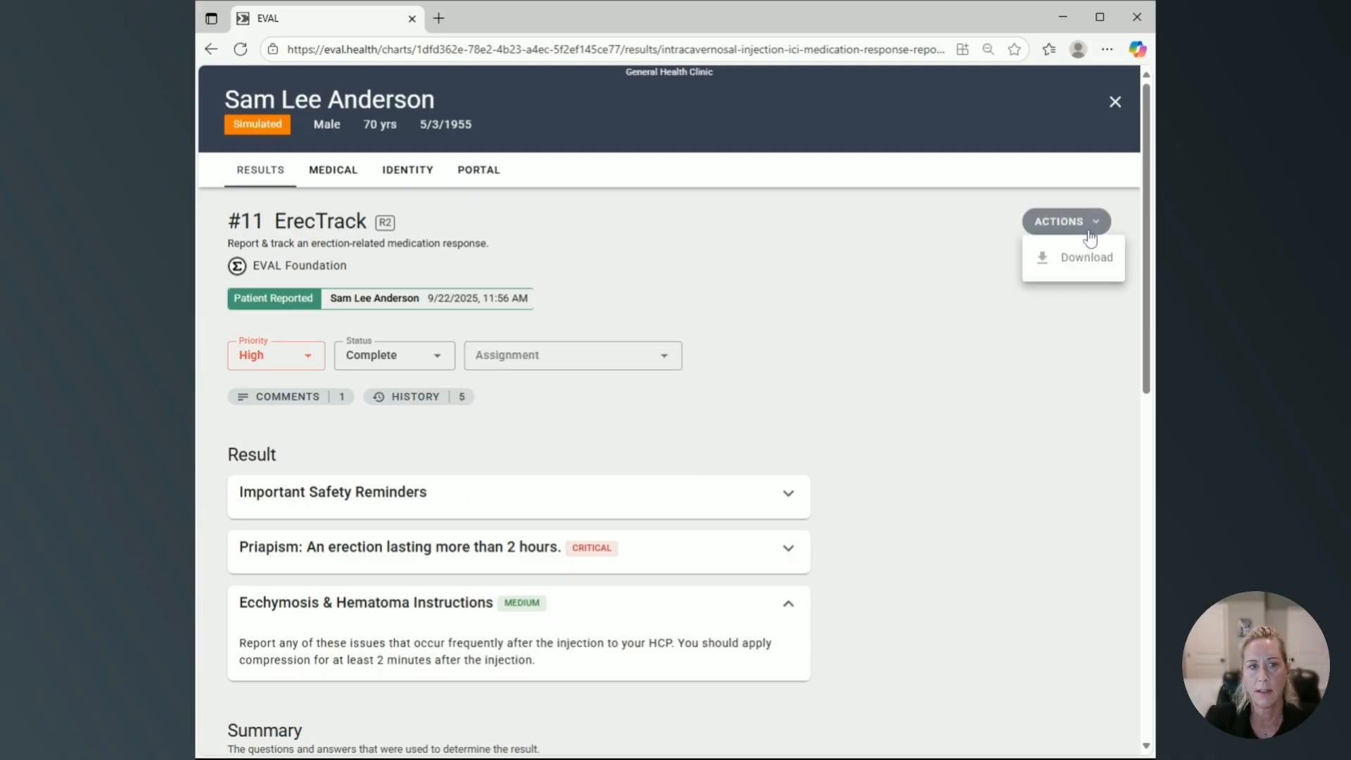
Step: View the download options for the ErecTrack result and close the patient's chart to return to the Sexual Health Clinic panel
left_click(1084, 258)
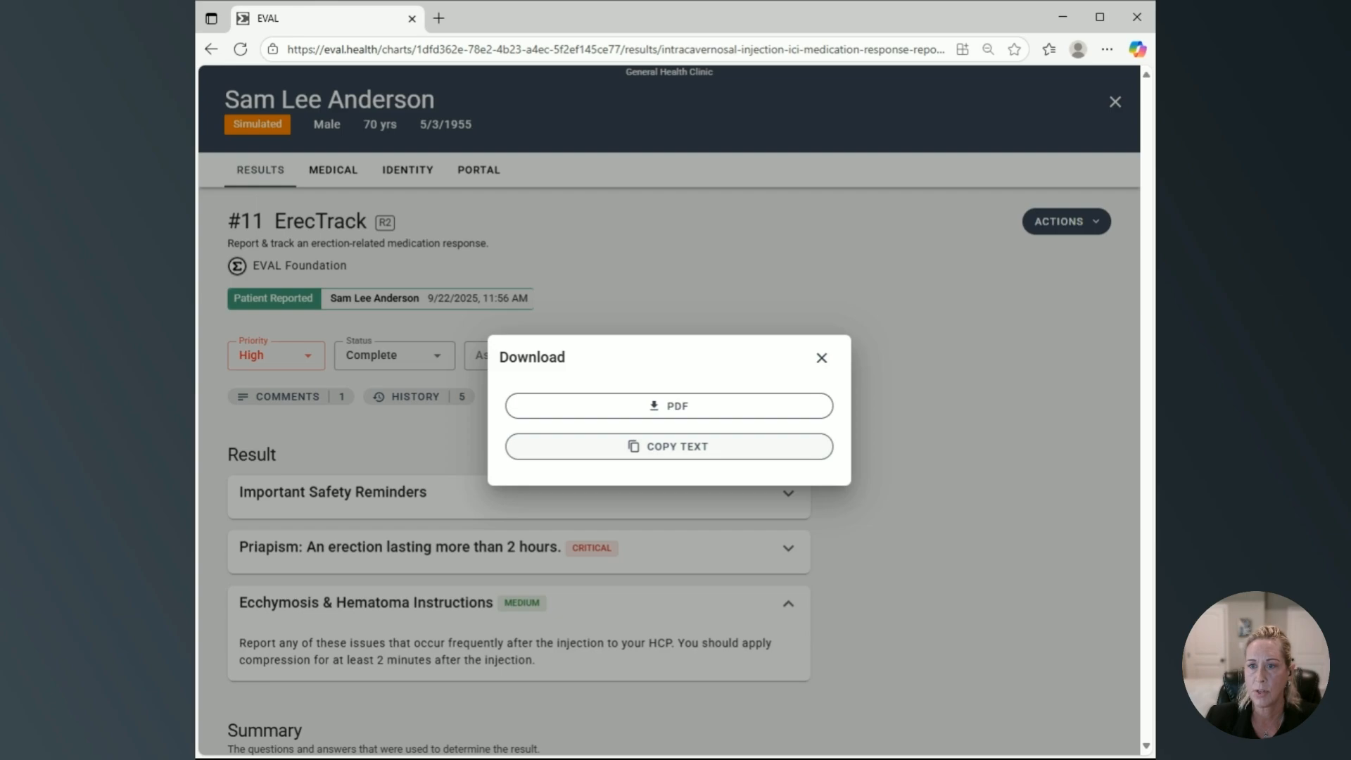
left_click(821, 359)
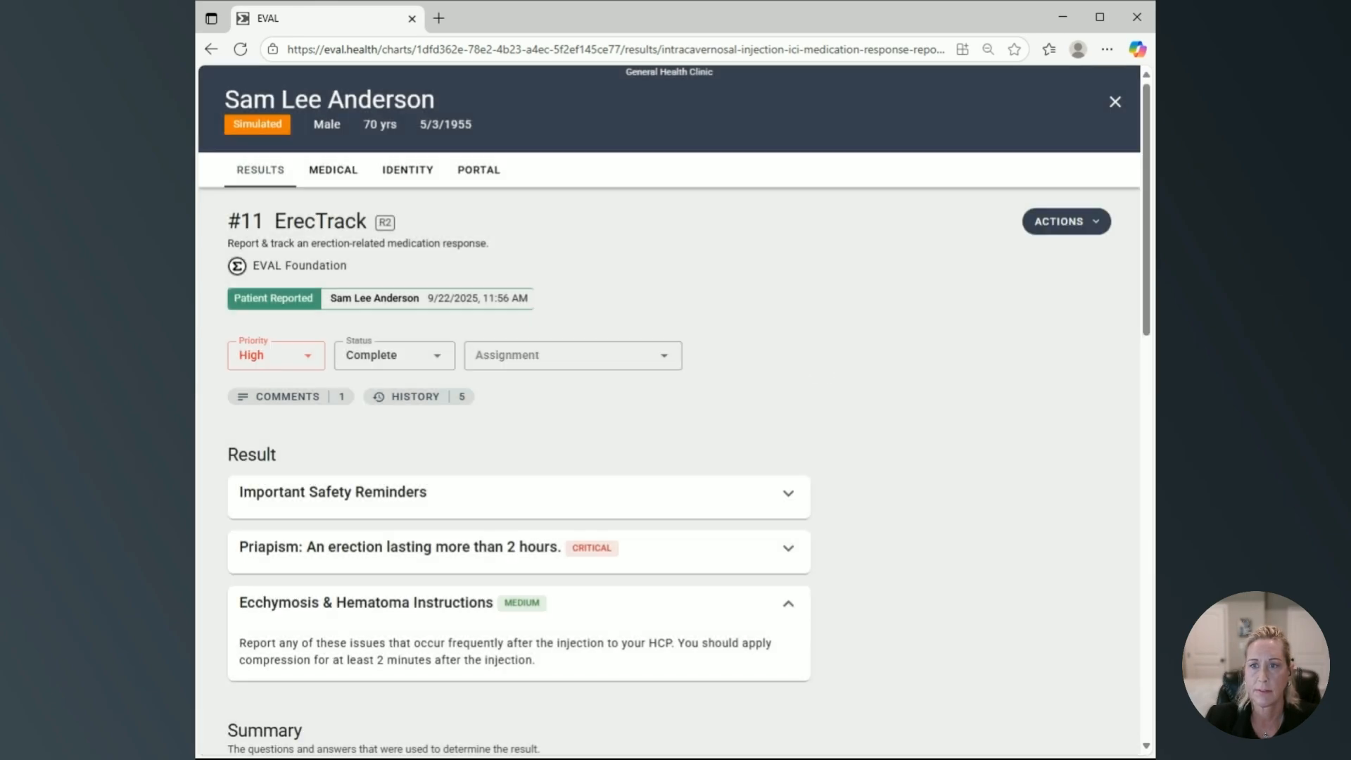
left_click(1116, 102)
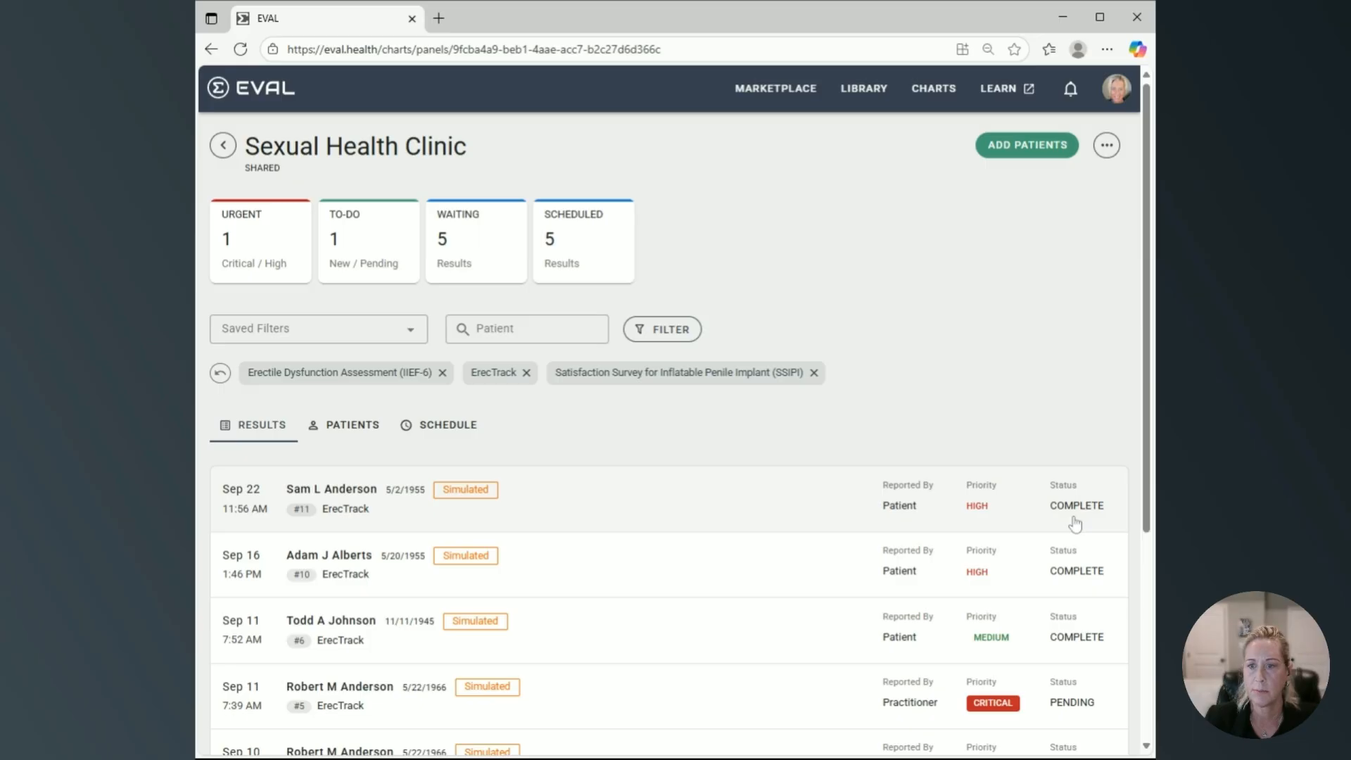
Step: Look over the filter options available for the Sexual Health Clinic panel's results
left_click(676, 337)
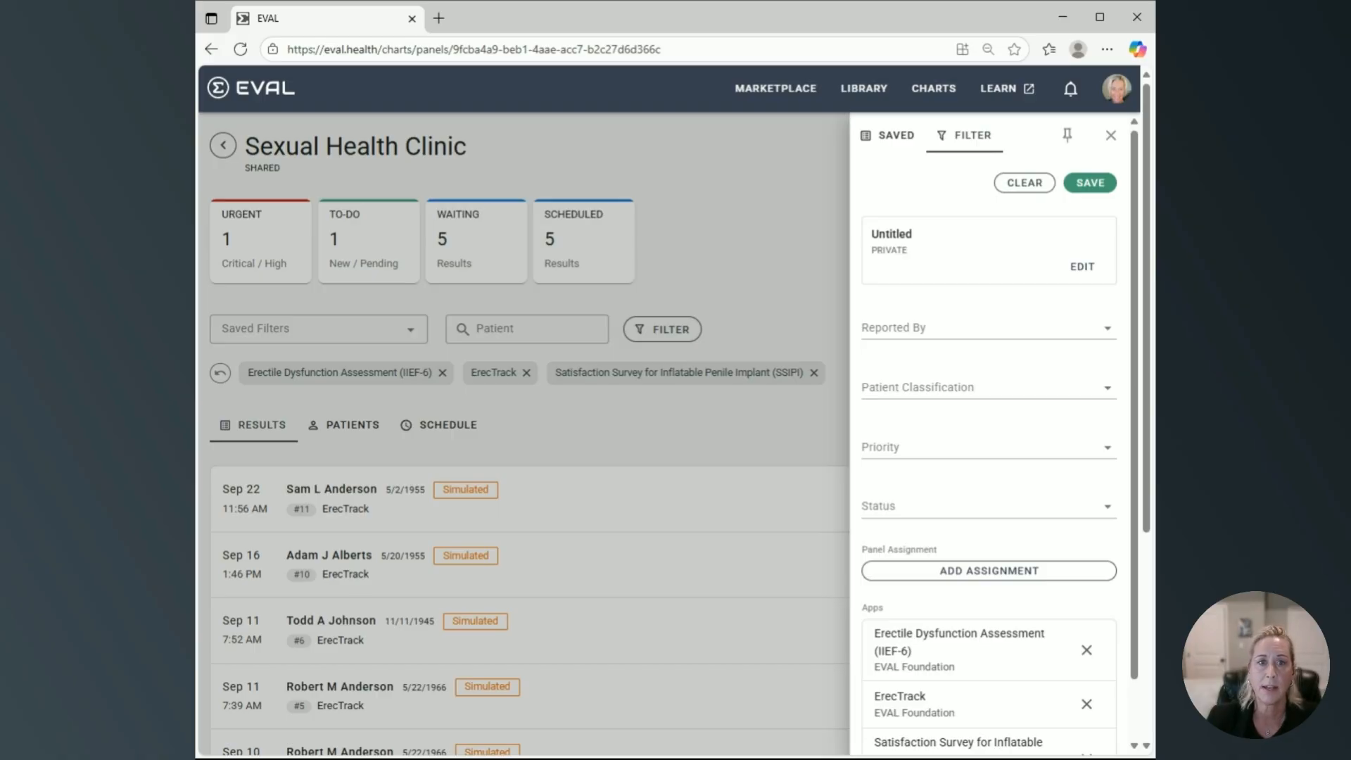
left_click(1109, 137)
Step: Save a panel notification to the recipient's email: reported by Patient, classification Simulated, priority Critical, status New, assignment Doctor Review, app ErecTrack
left_click(1106, 145)
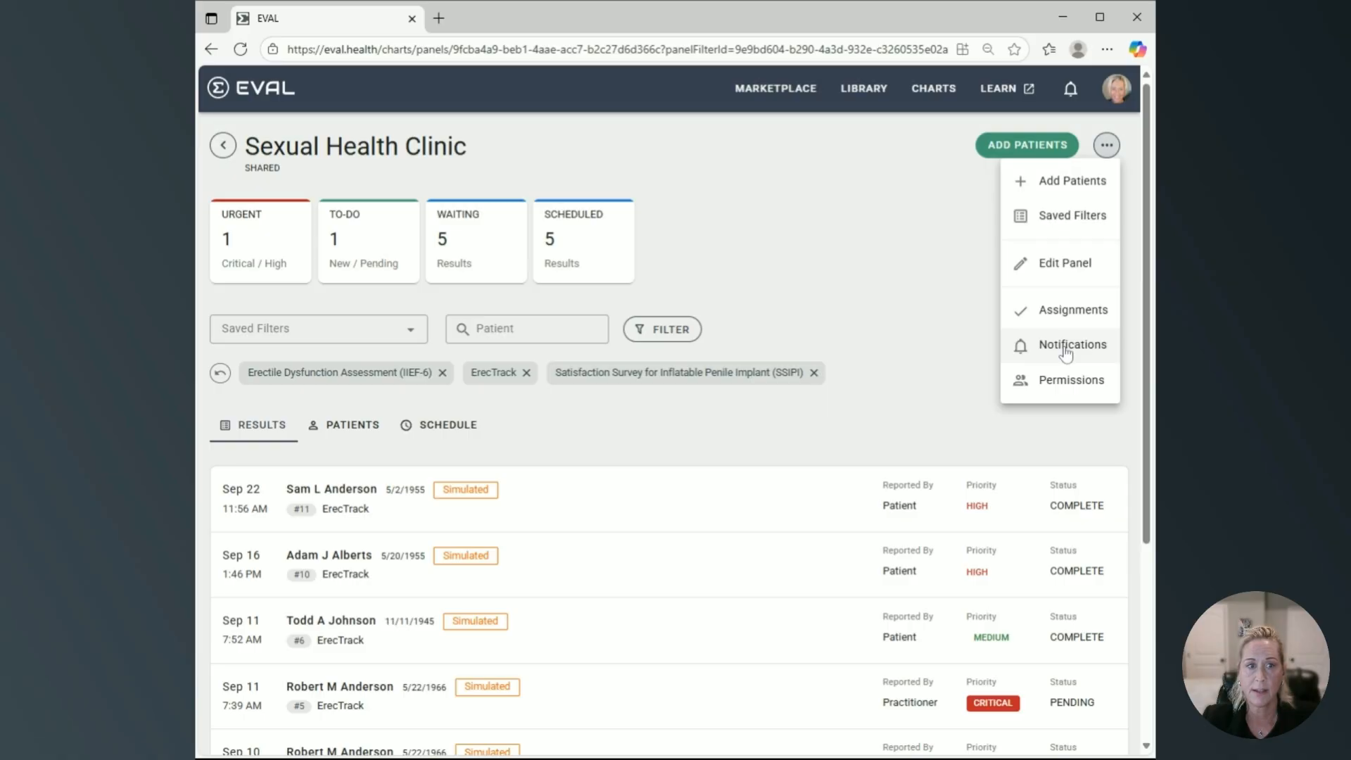
left_click(1066, 347)
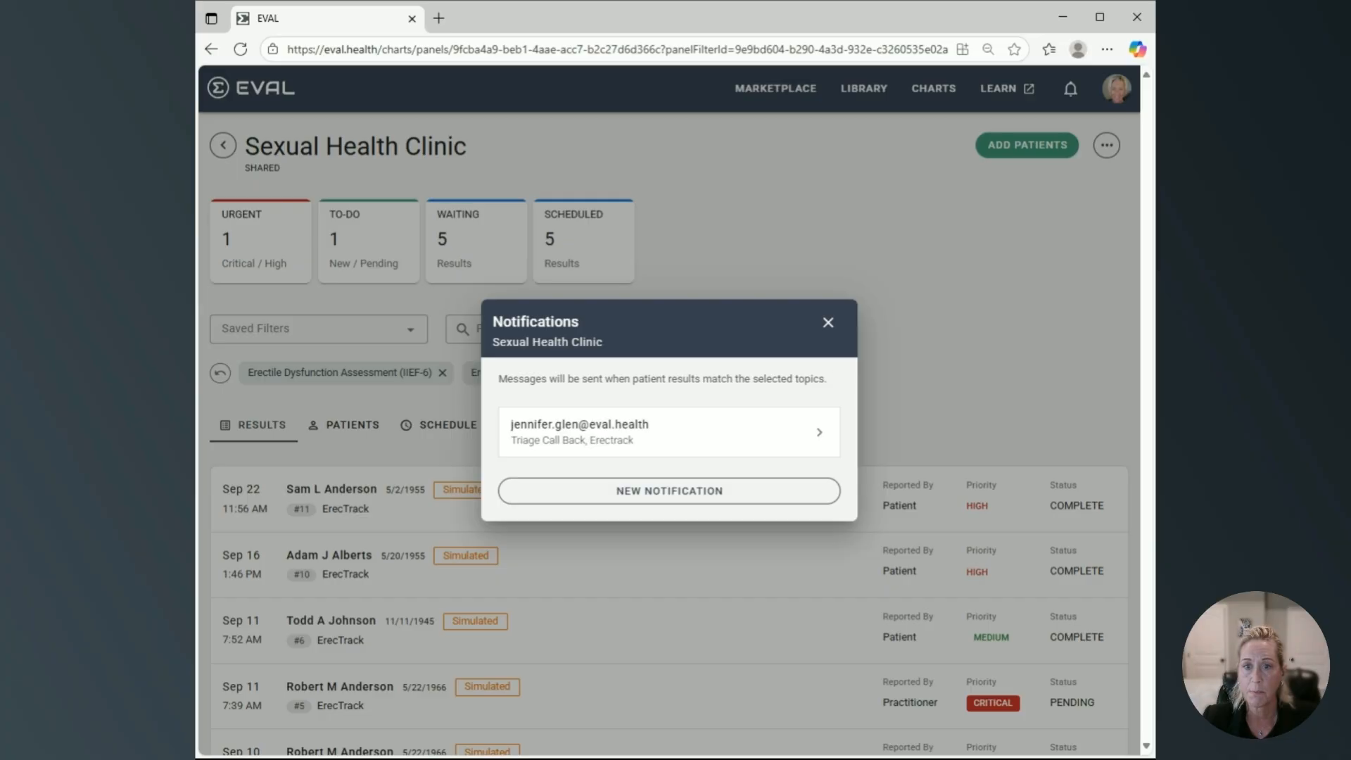
left_click(651, 496)
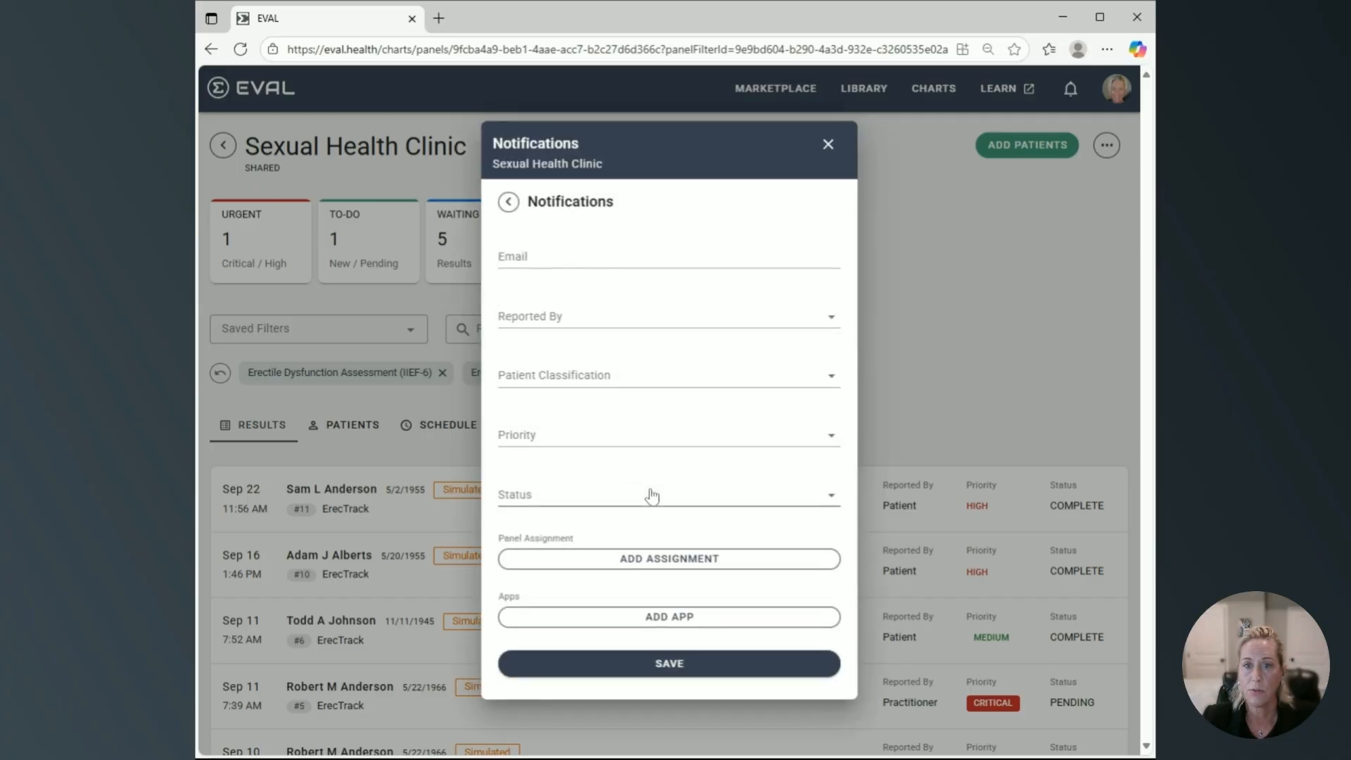
left_click(582, 259)
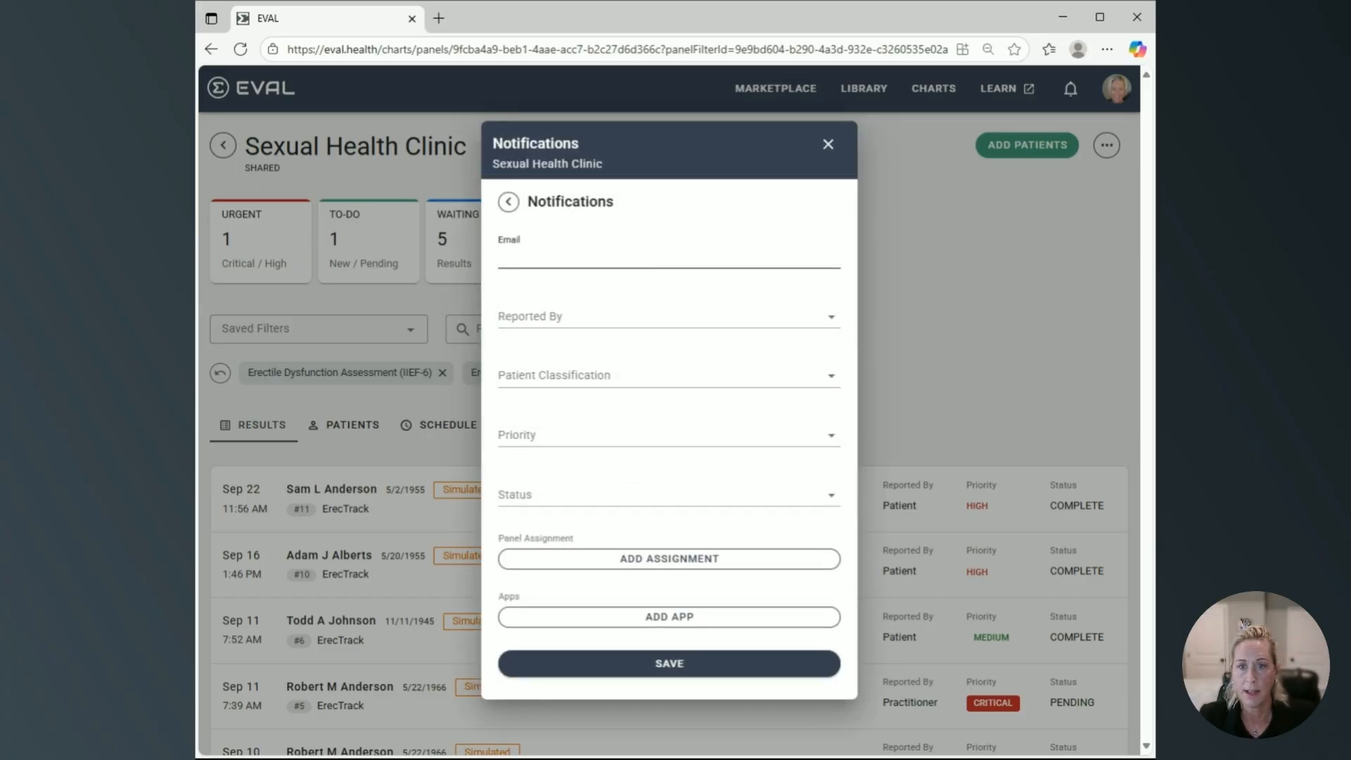
key("ctrl+v")
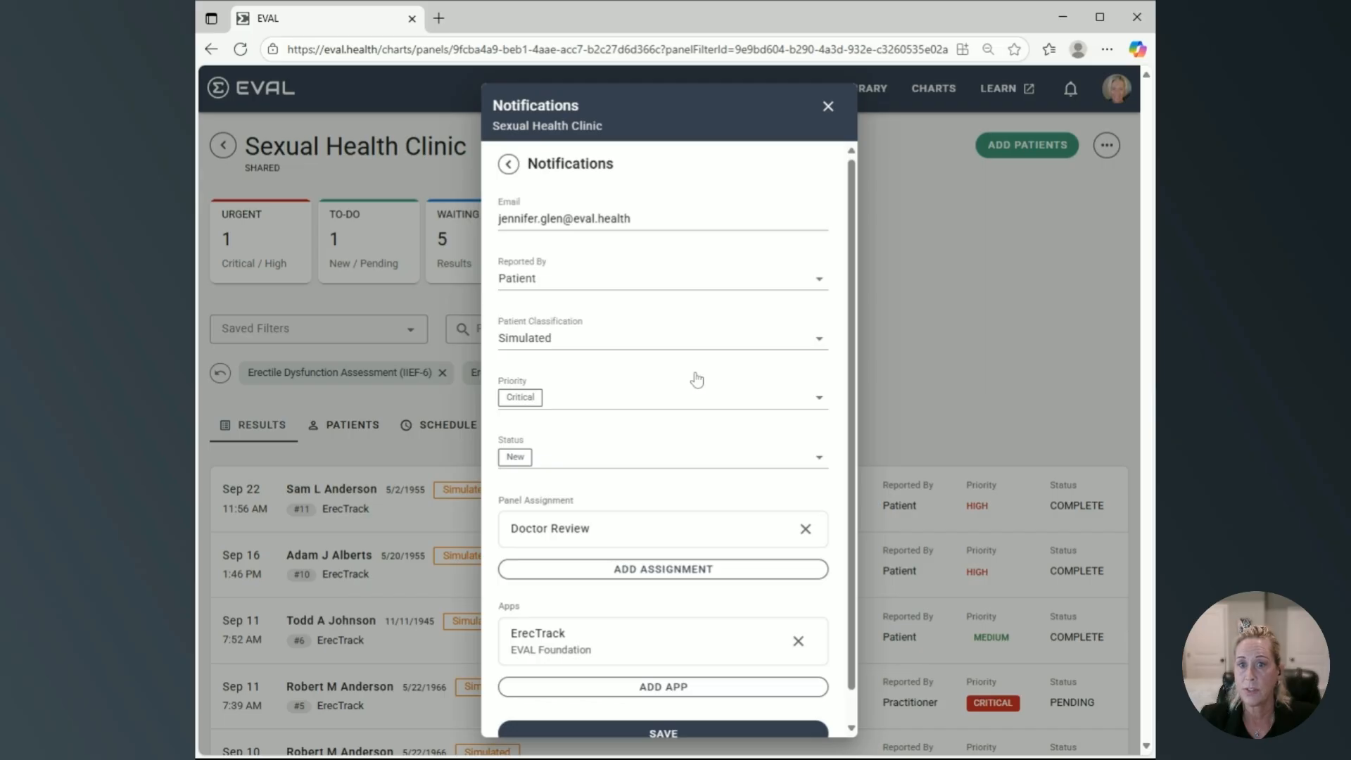
scroll(692, 668, "down", 1)
left_click(692, 709)
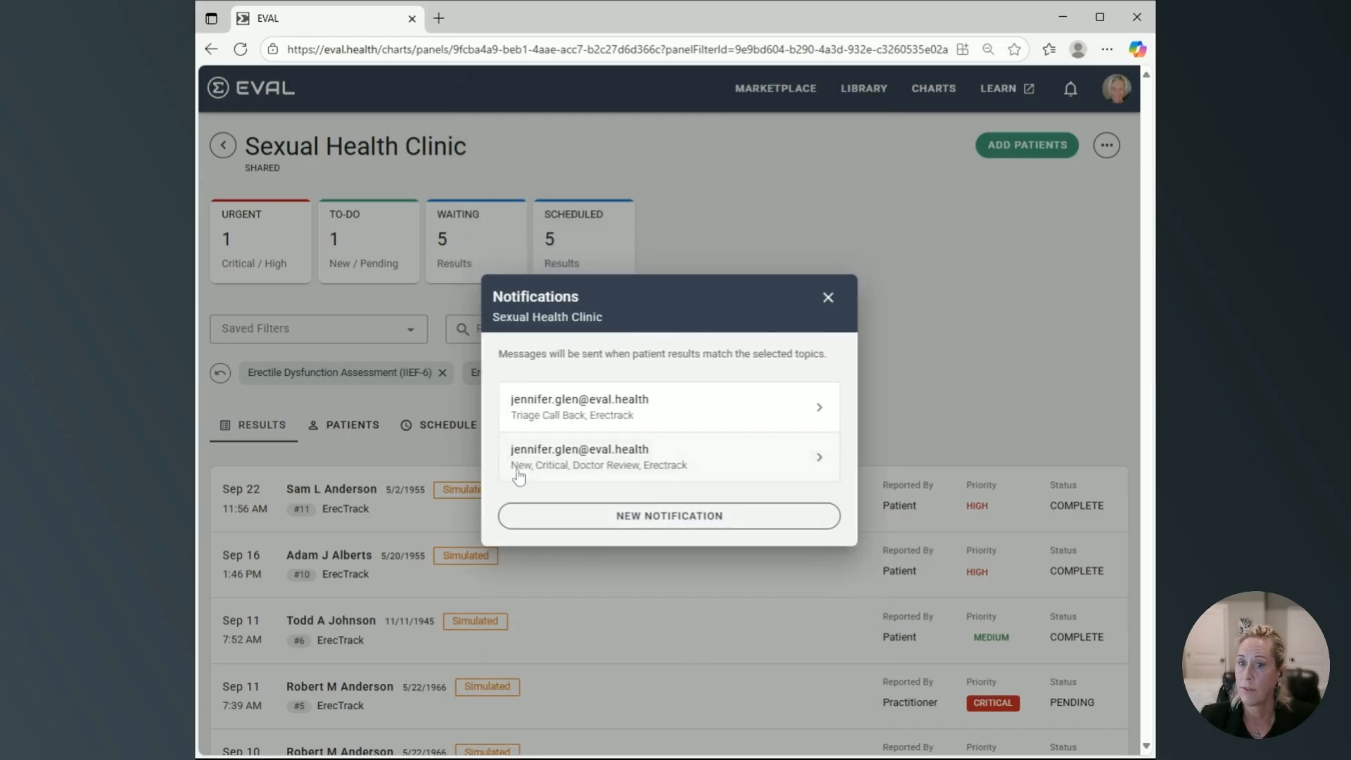
left_click(828, 299)
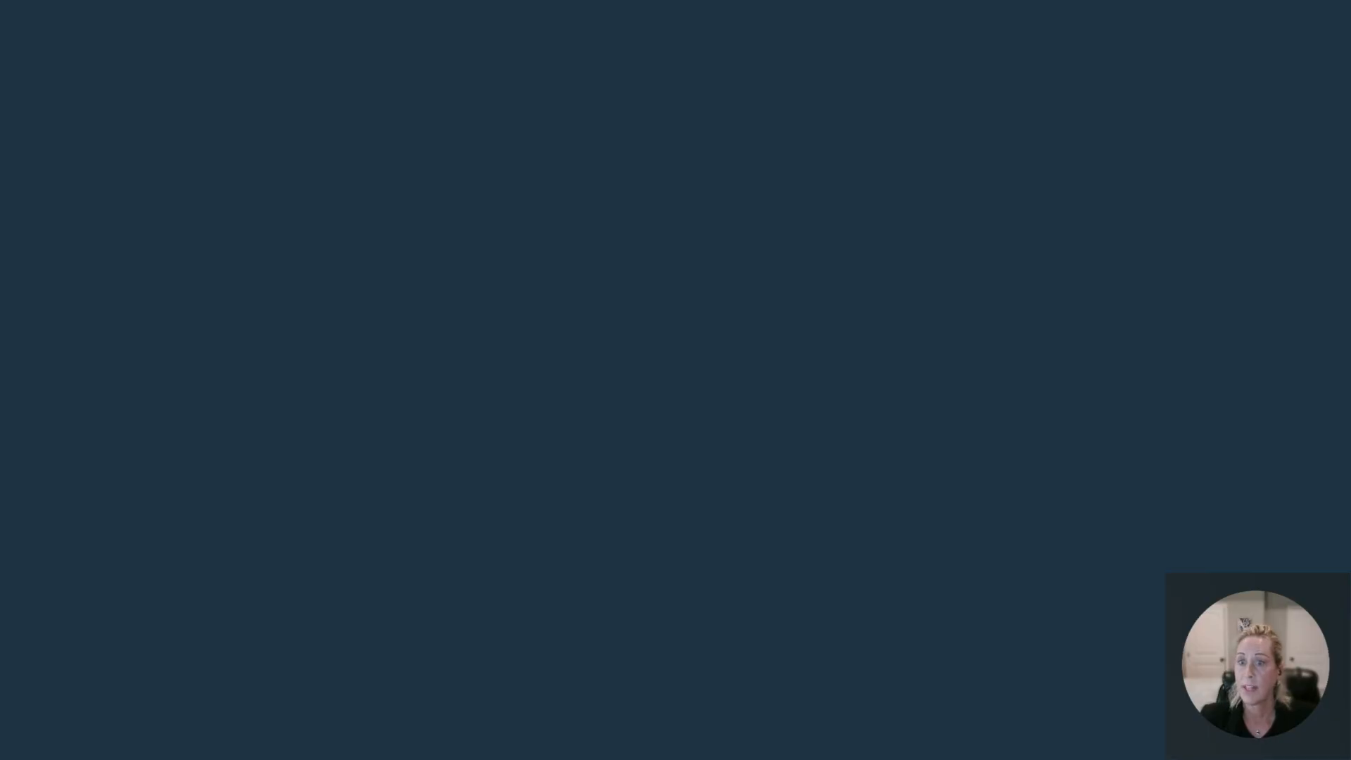